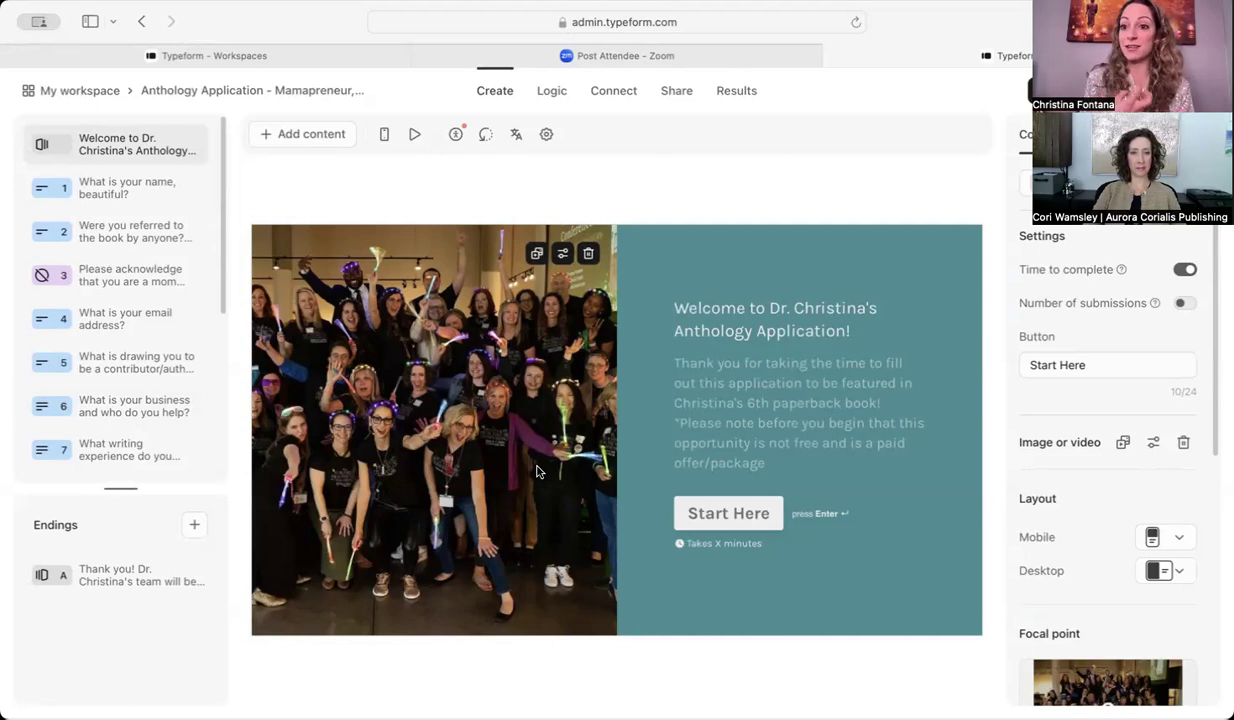
- Look at the name and referral questions of the anthology application and return to its welcome screen
{"action": "left_click", "coordinate": [107, 190]}
{"action": "left_click", "coordinate": [105, 244]}
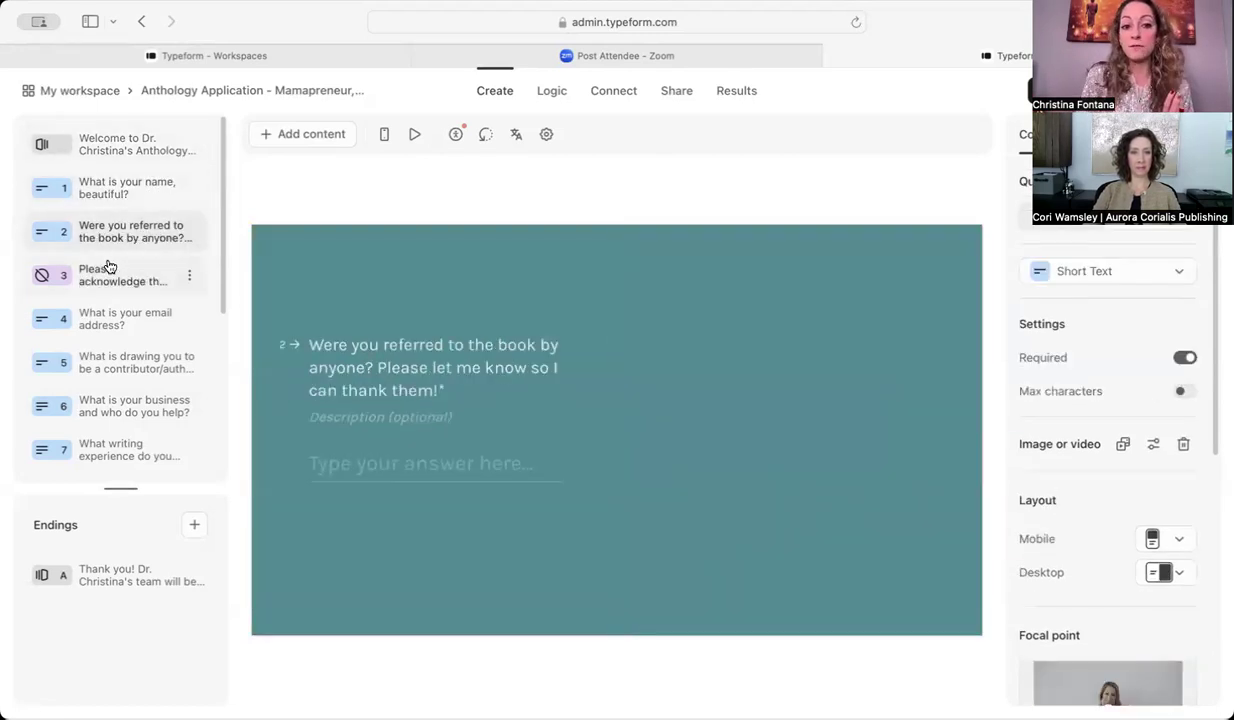
{"action": "left_click", "coordinate": [115, 155]}
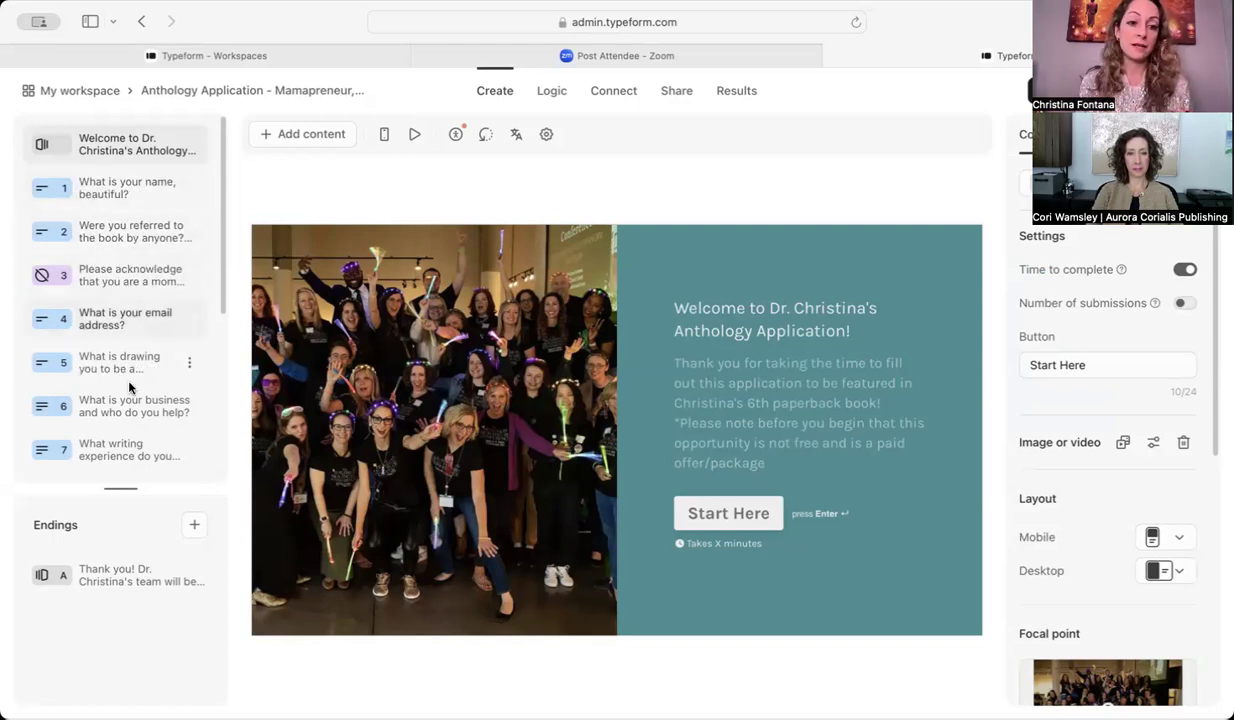
- Look through the anthology application's full question list, down to the final "Anything else you'd like to share?" question
{"action": "scroll", "coordinate": [130, 436], "scroll_direction": "down", "scroll_amount": 1}
{"action": "scroll", "coordinate": [130, 436], "scroll_direction": "down", "scroll_amount": 2}
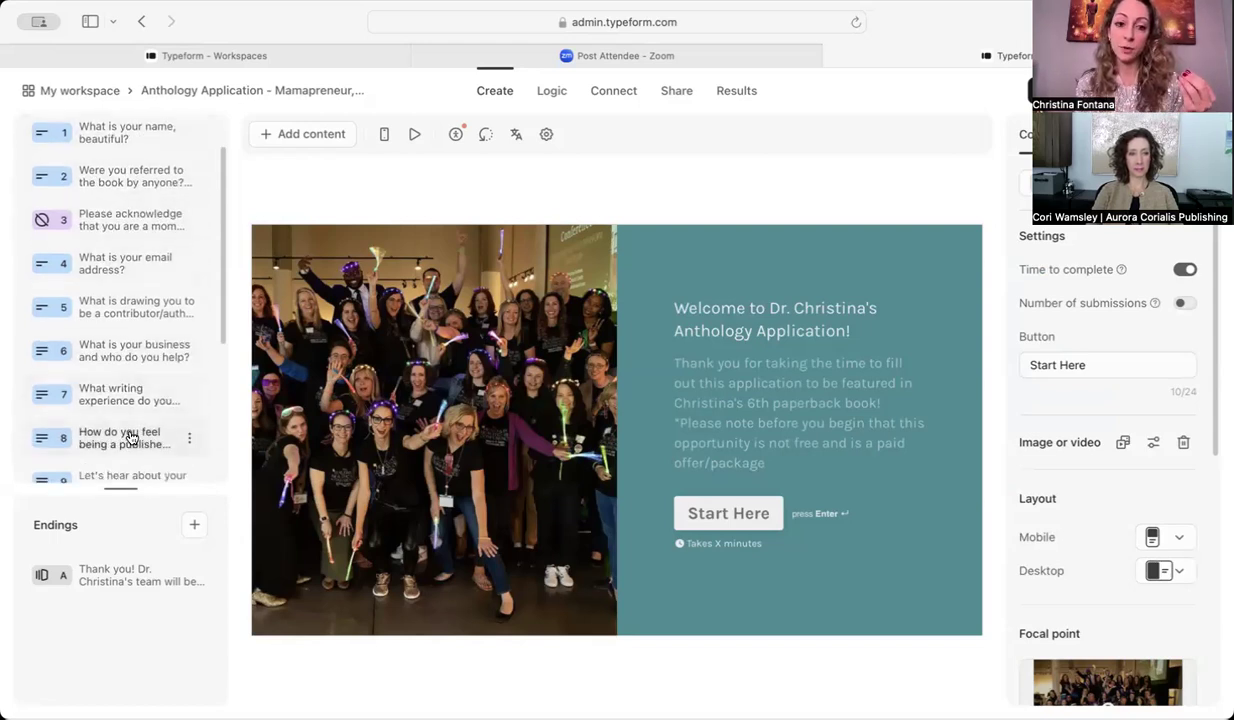
{"action": "scroll", "coordinate": [130, 436], "scroll_direction": "down", "scroll_amount": 2}
{"action": "scroll", "coordinate": [130, 436], "scroll_direction": "down", "scroll_amount": 1}
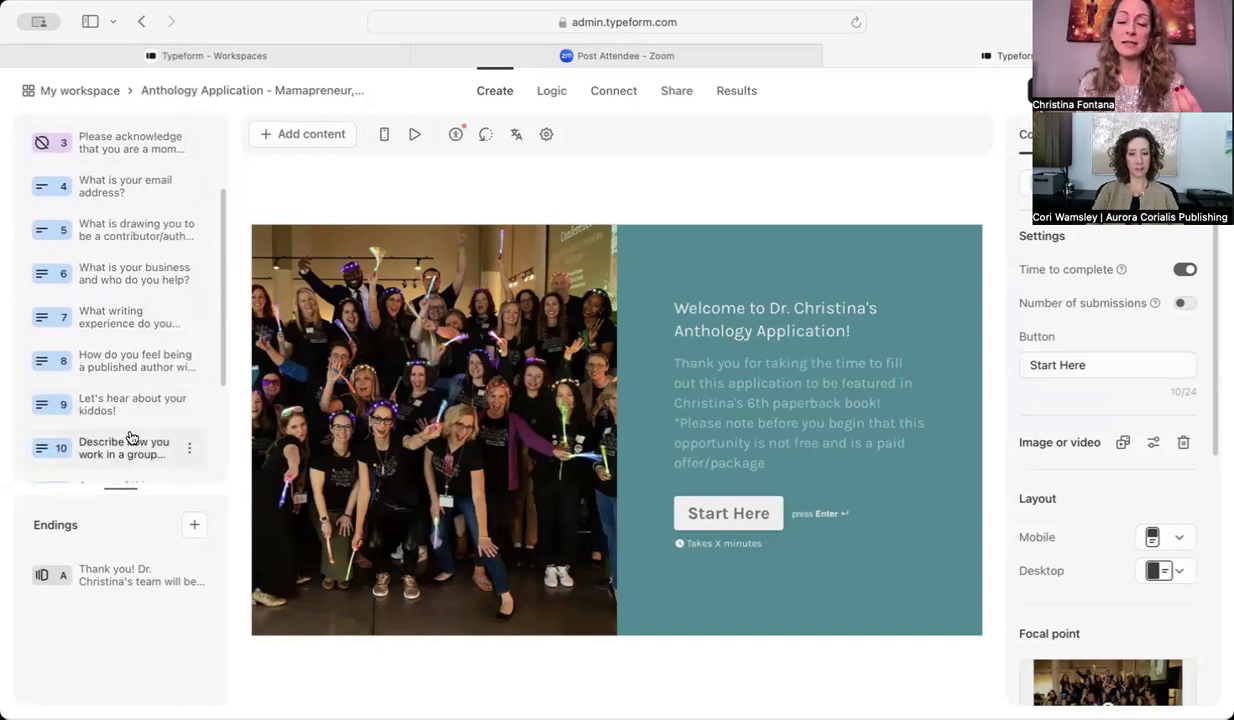
{"action": "scroll", "coordinate": [130, 436], "scroll_direction": "down", "scroll_amount": 1}
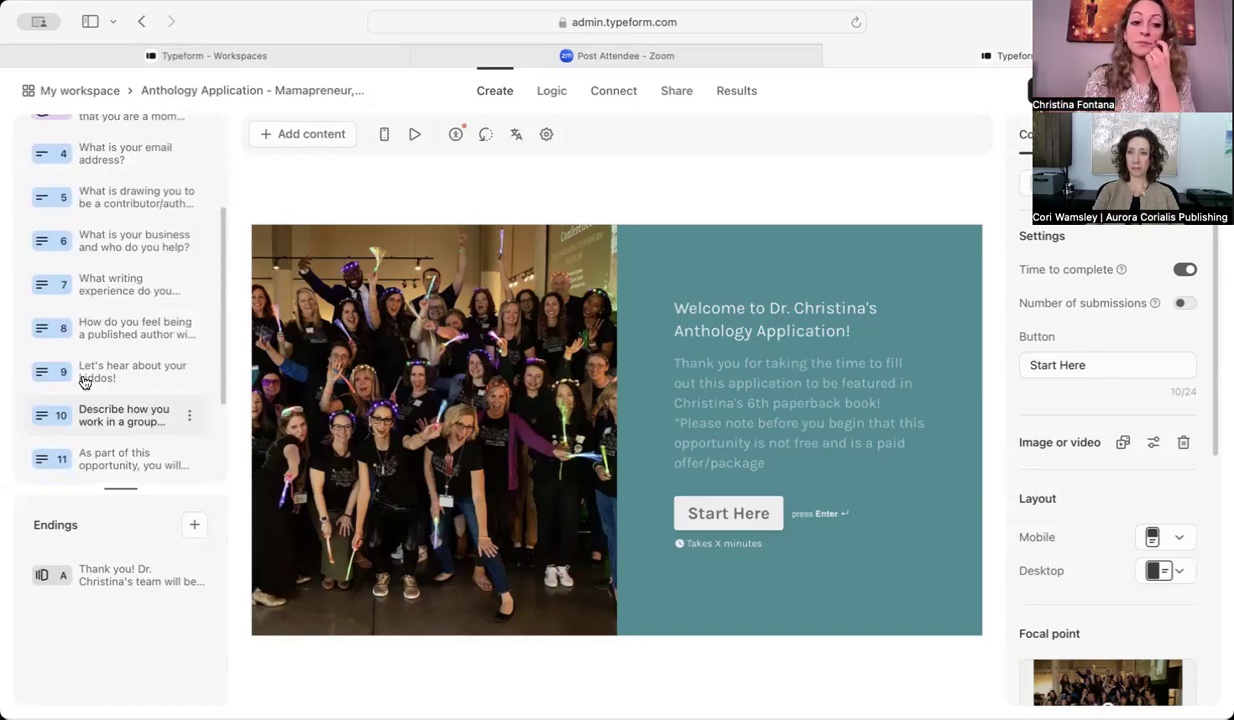
{"action": "scroll", "coordinate": [102, 203], "scroll_direction": "up", "scroll_amount": 2}
{"action": "scroll", "coordinate": [104, 215], "scroll_direction": "up", "scroll_amount": 3}
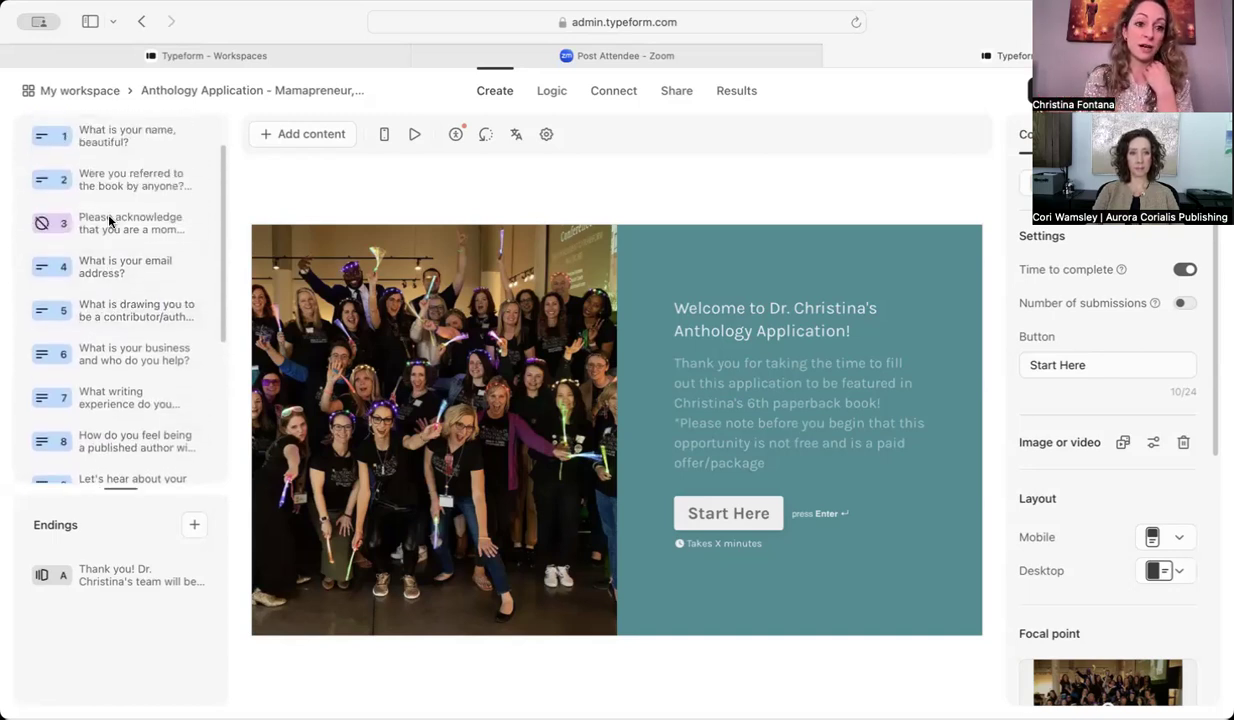
{"action": "scroll", "coordinate": [106, 260], "scroll_direction": "down", "scroll_amount": 3}
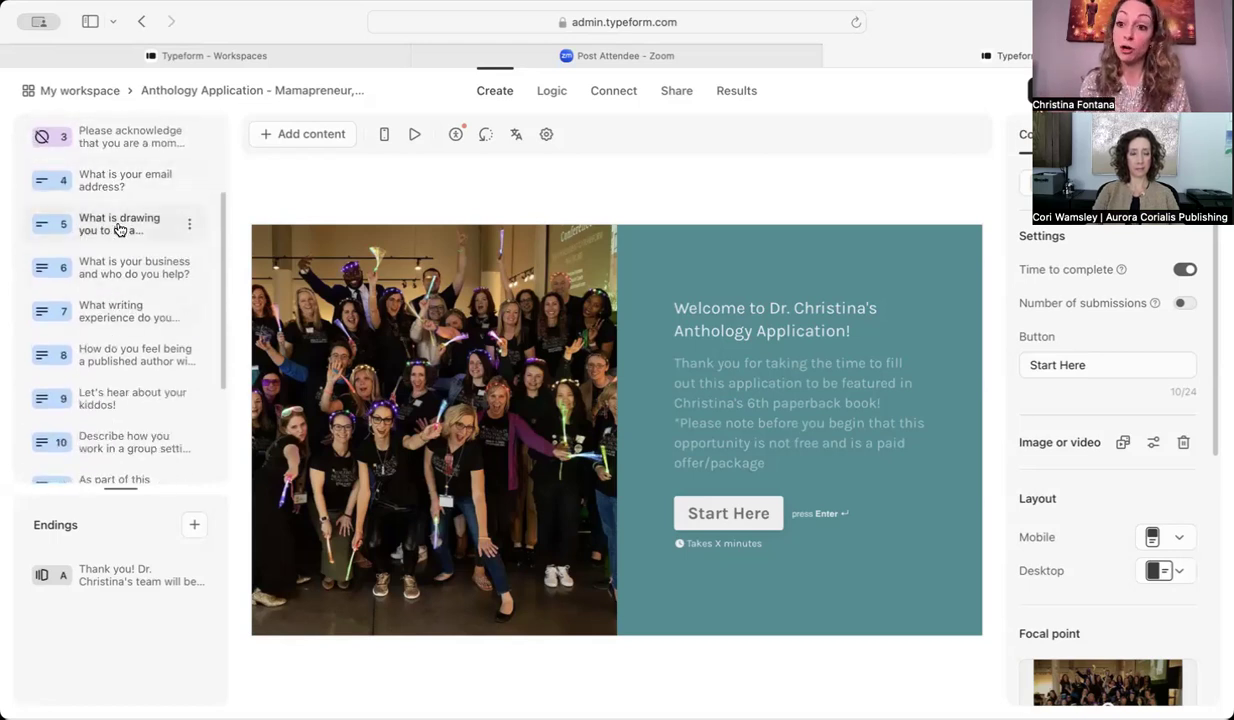
{"action": "scroll", "coordinate": [127, 372], "scroll_direction": "down", "scroll_amount": 3}
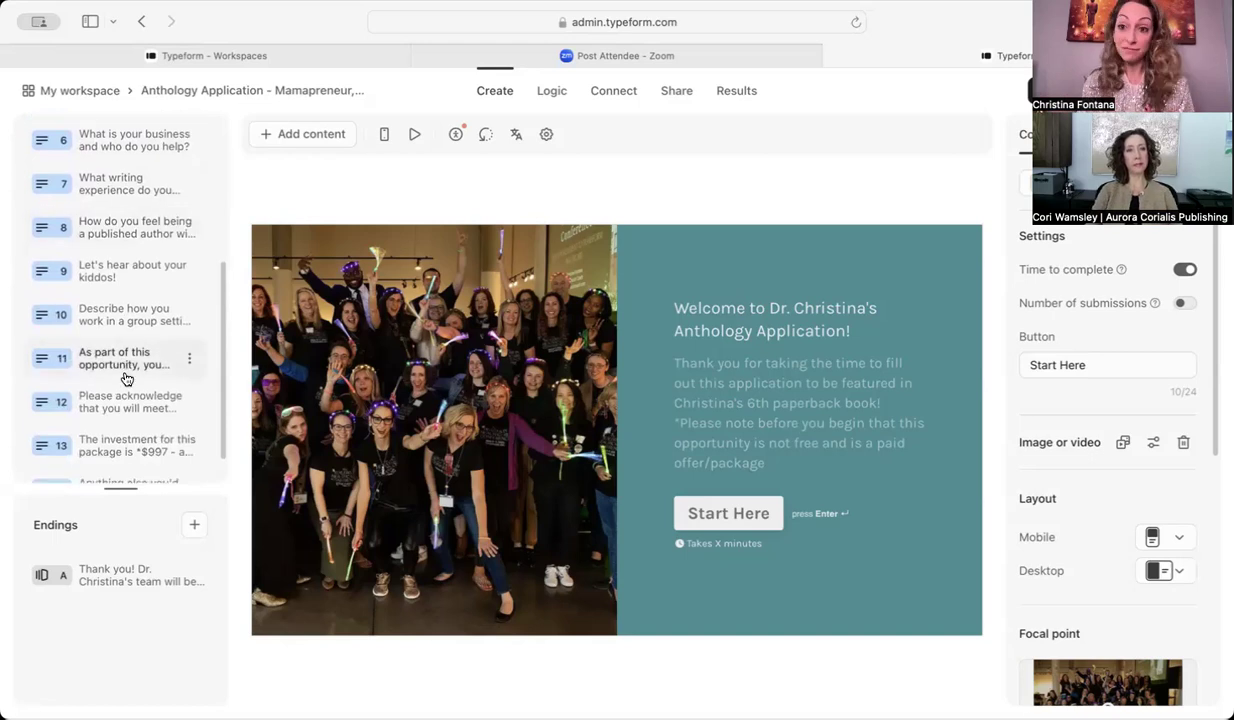
{"action": "scroll", "coordinate": [127, 378], "scroll_direction": "down", "scroll_amount": 1}
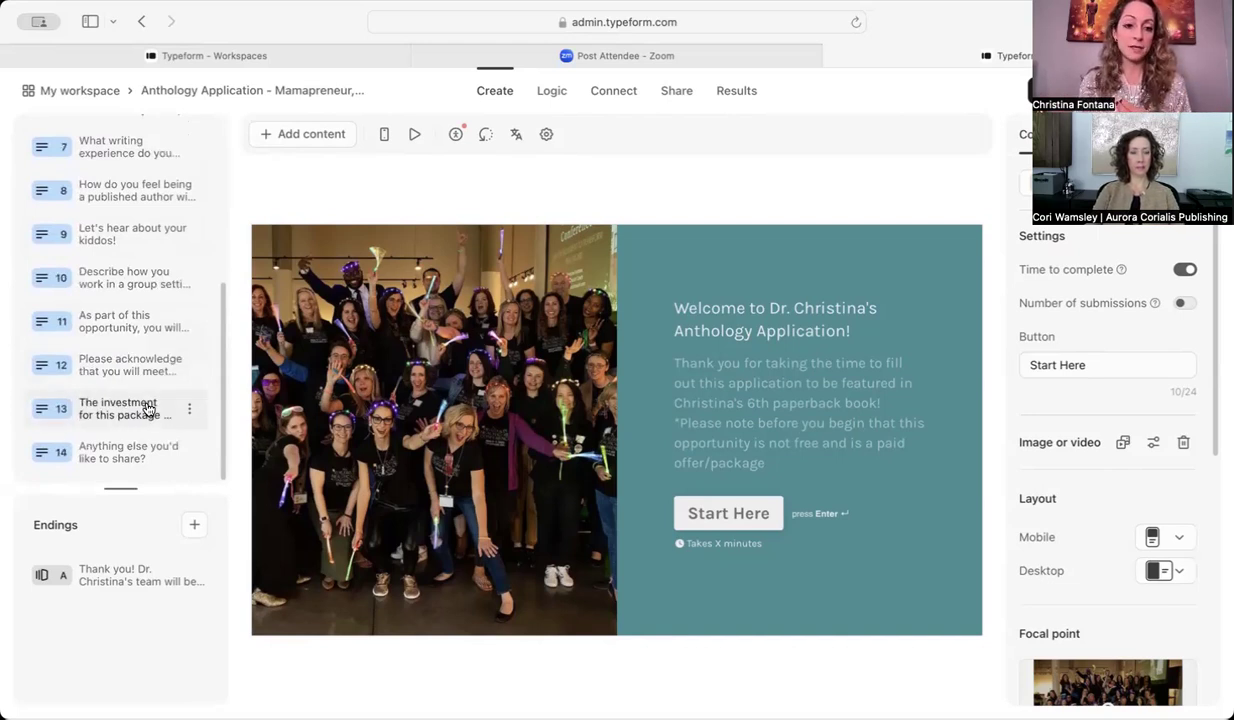
- Examine the package investment question, the thank-you ending and the final "Anything else you'd like to share?" question
{"action": "left_click", "coordinate": [133, 421]}
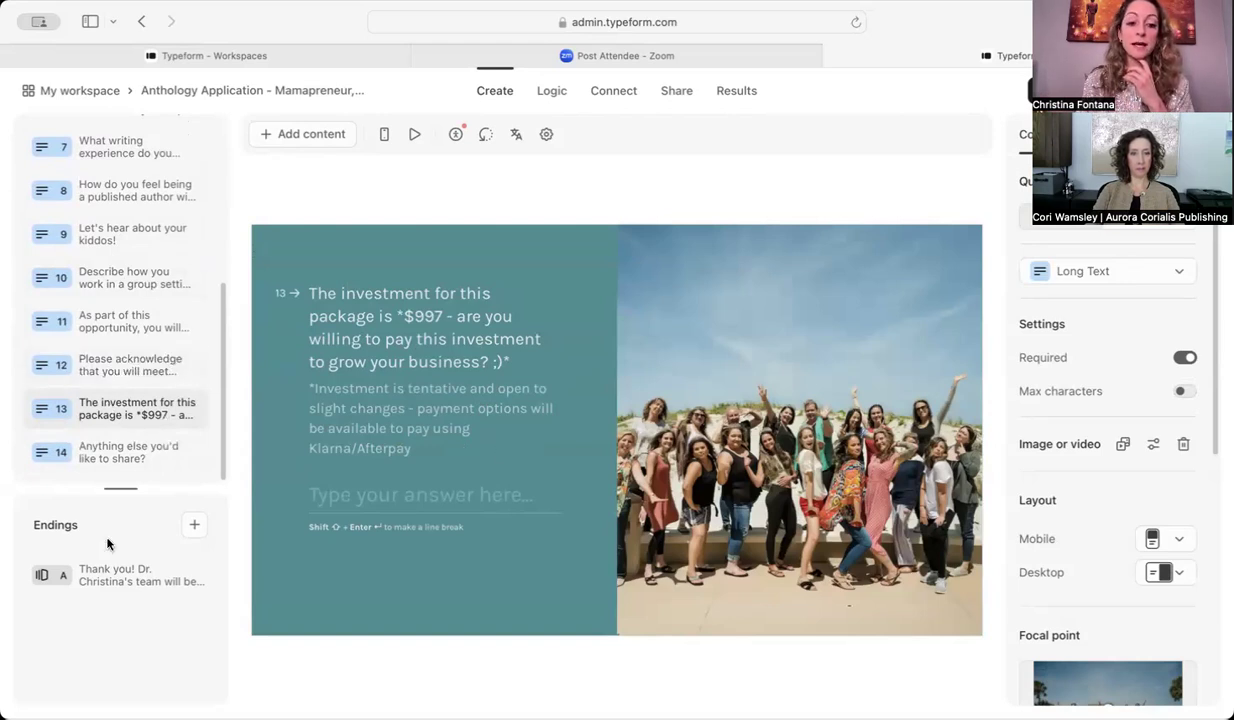
{"action": "left_click", "coordinate": [115, 578]}
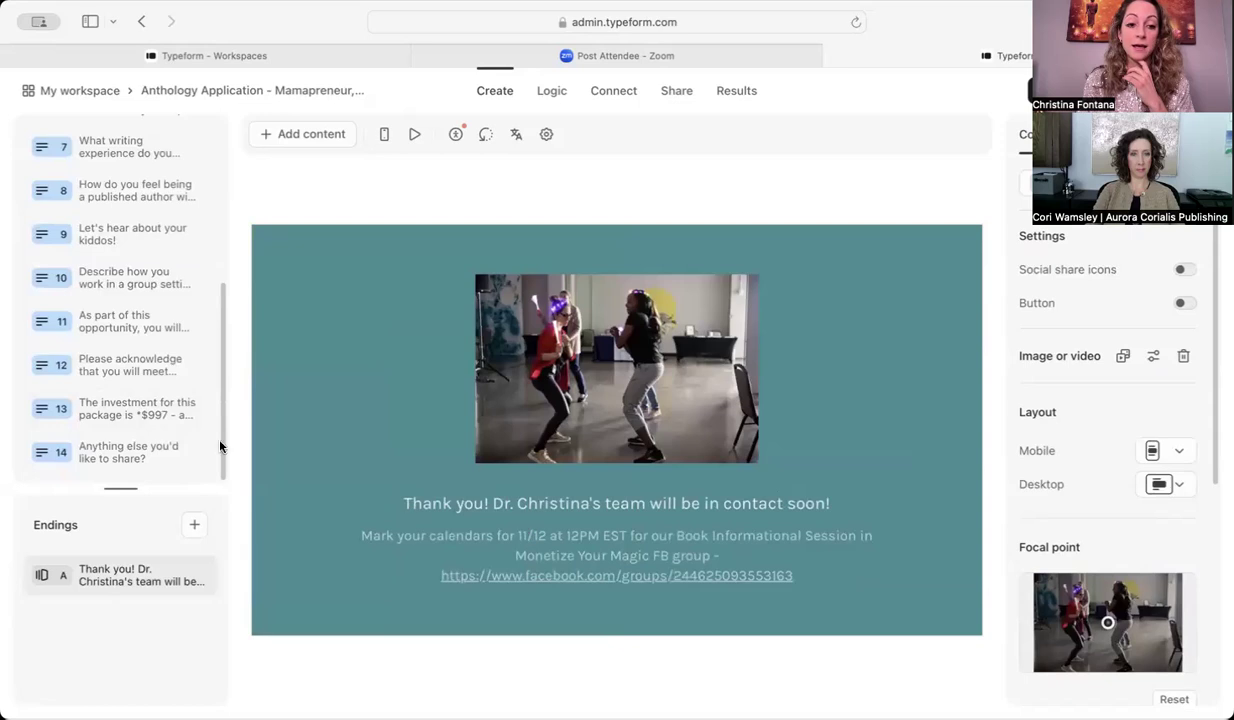
{"action": "left_click", "coordinate": [163, 455]}
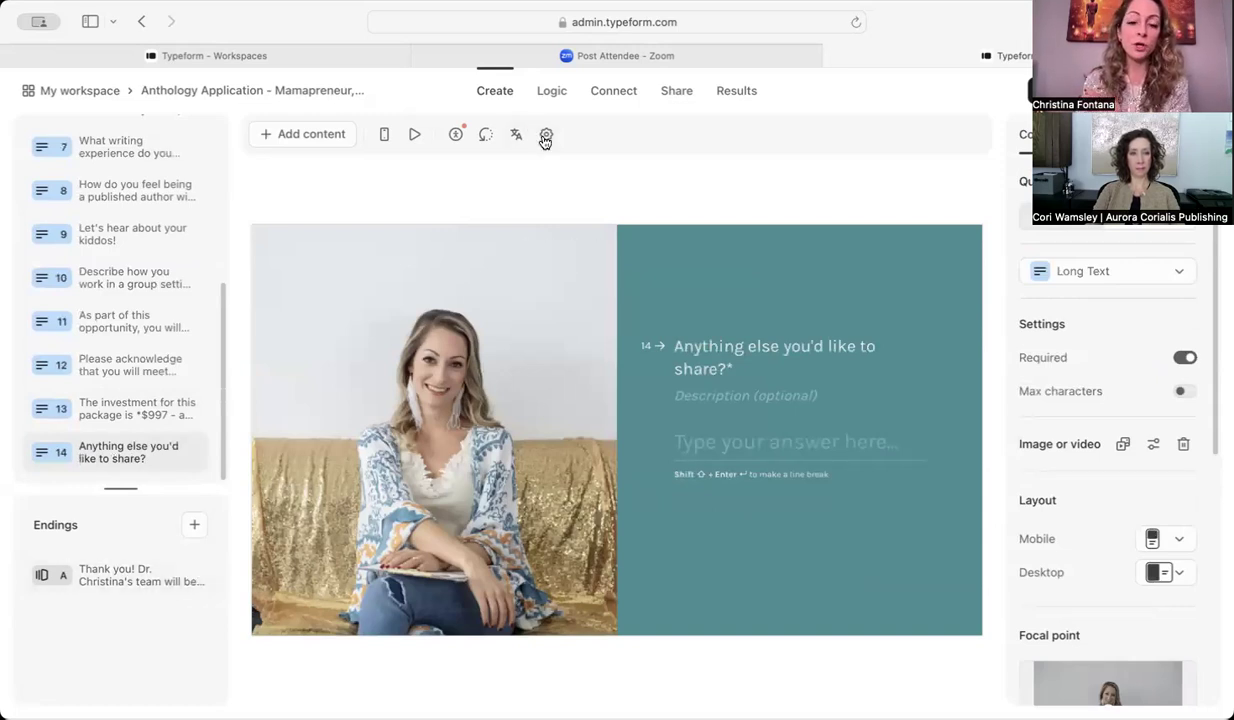
- Check the follow-ups configured in the application's form settings and return to the form editor
{"action": "left_click", "coordinate": [546, 134]}
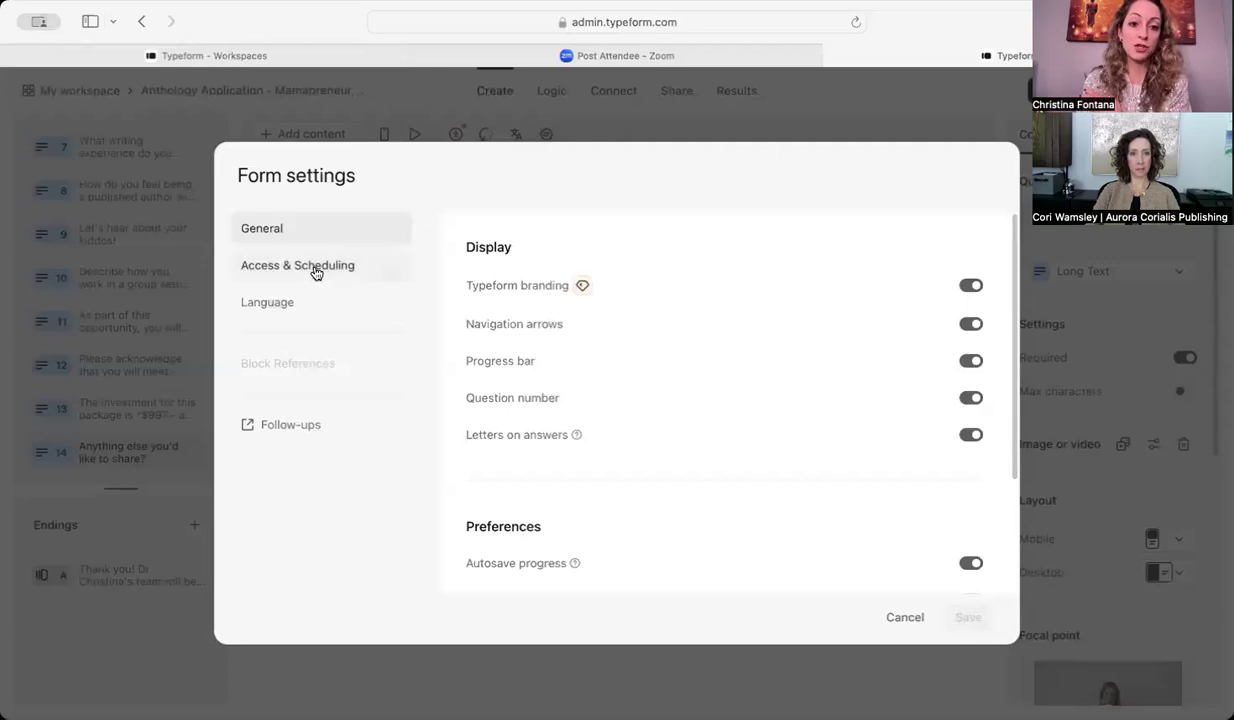
{"action": "left_click", "coordinate": [317, 431]}
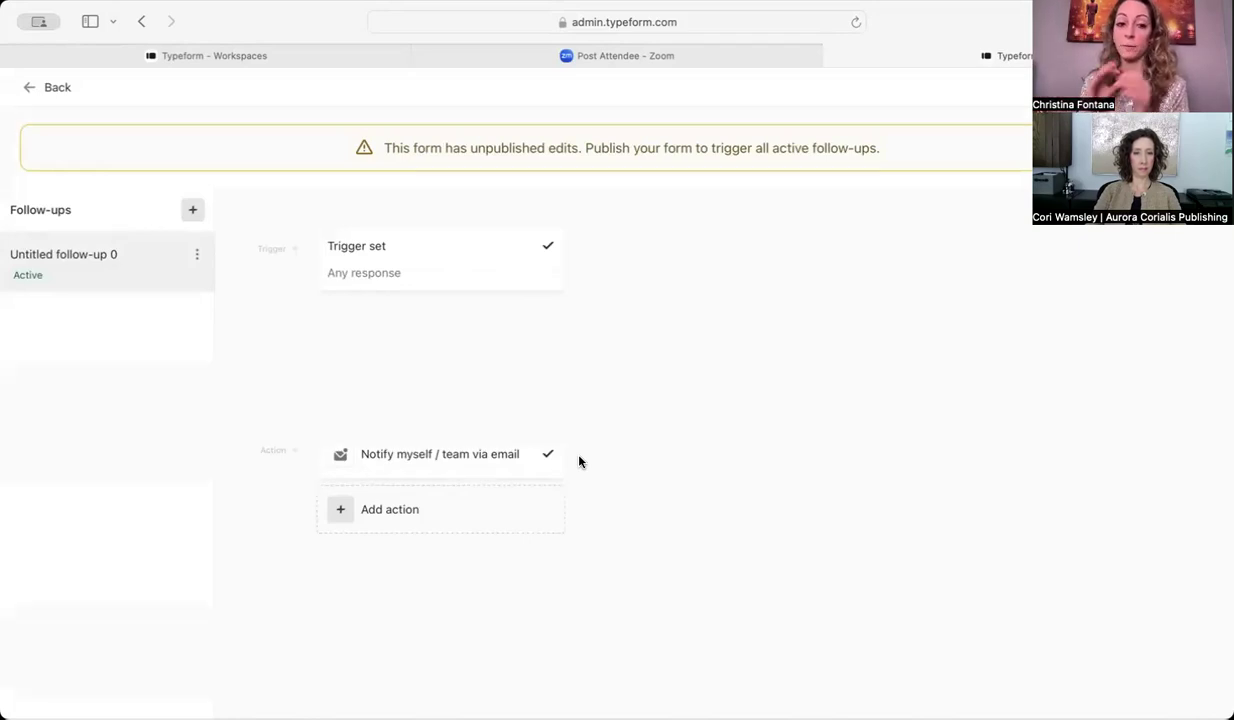
{"action": "left_click", "coordinate": [48, 90]}
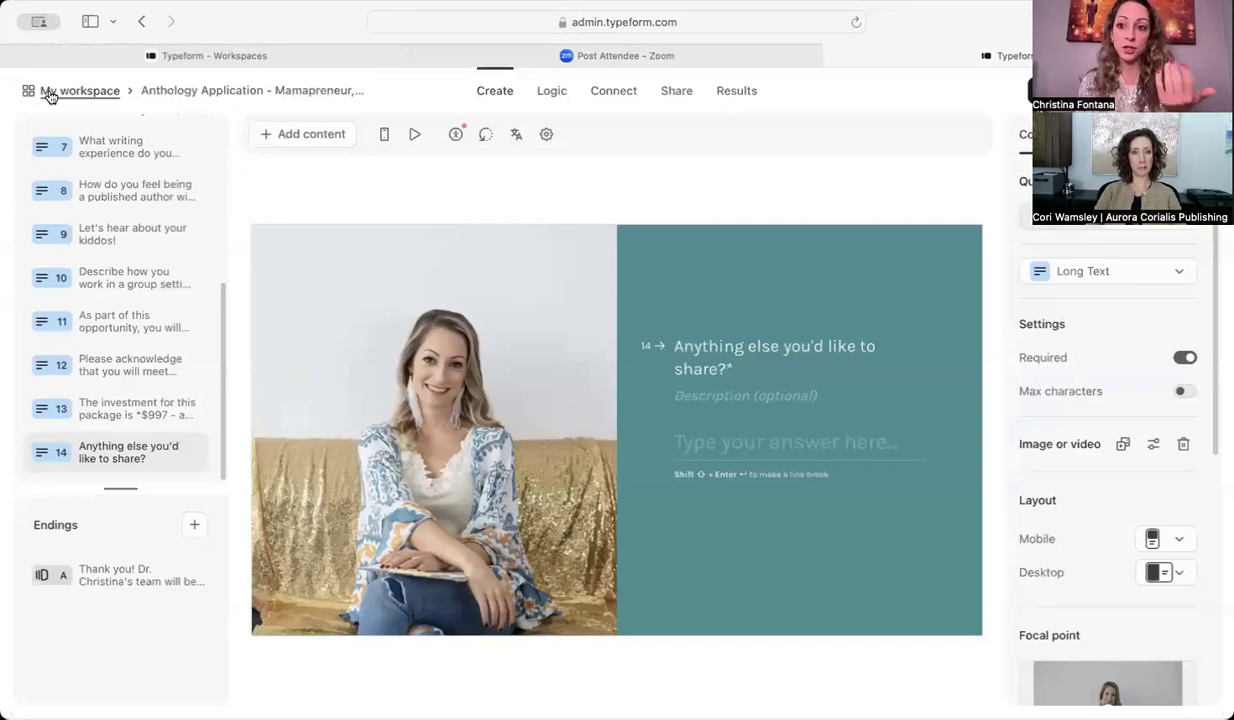
- Open the Expanding Your Brilliance Author Submission (Final) form from My workspace
{"action": "left_click", "coordinate": [98, 91]}
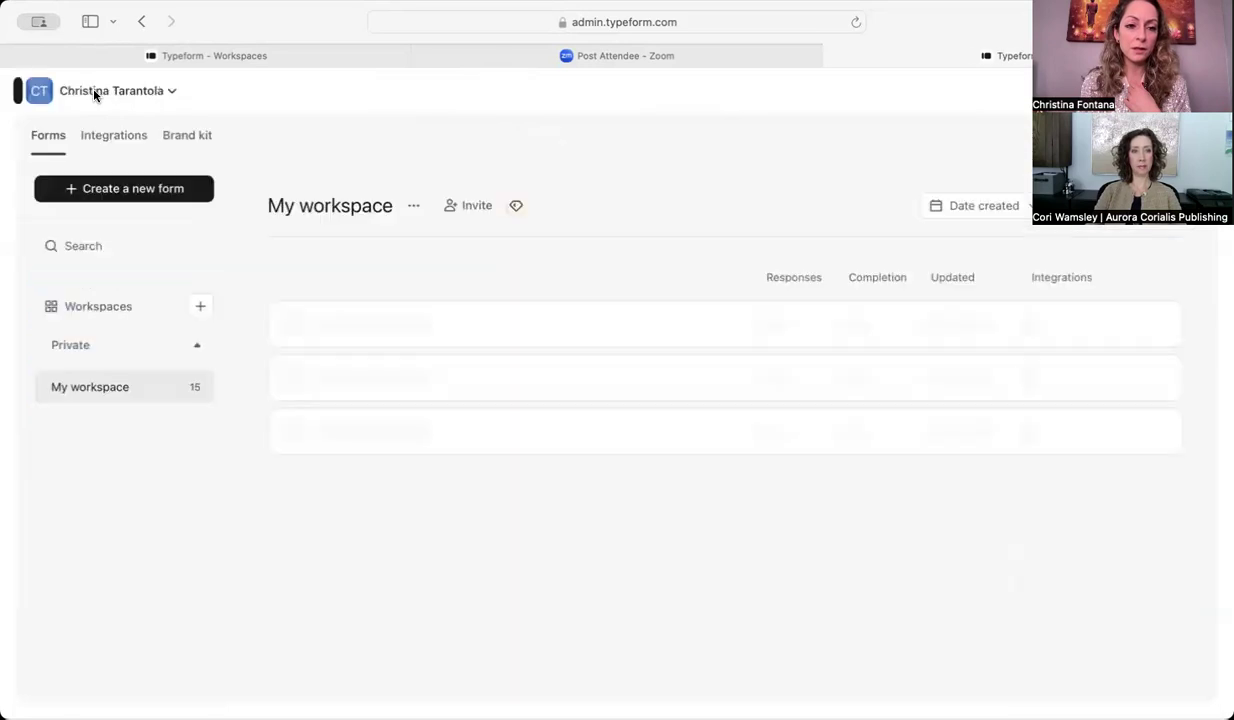
{"action": "scroll", "coordinate": [413, 188], "scroll_direction": "down", "scroll_amount": 5}
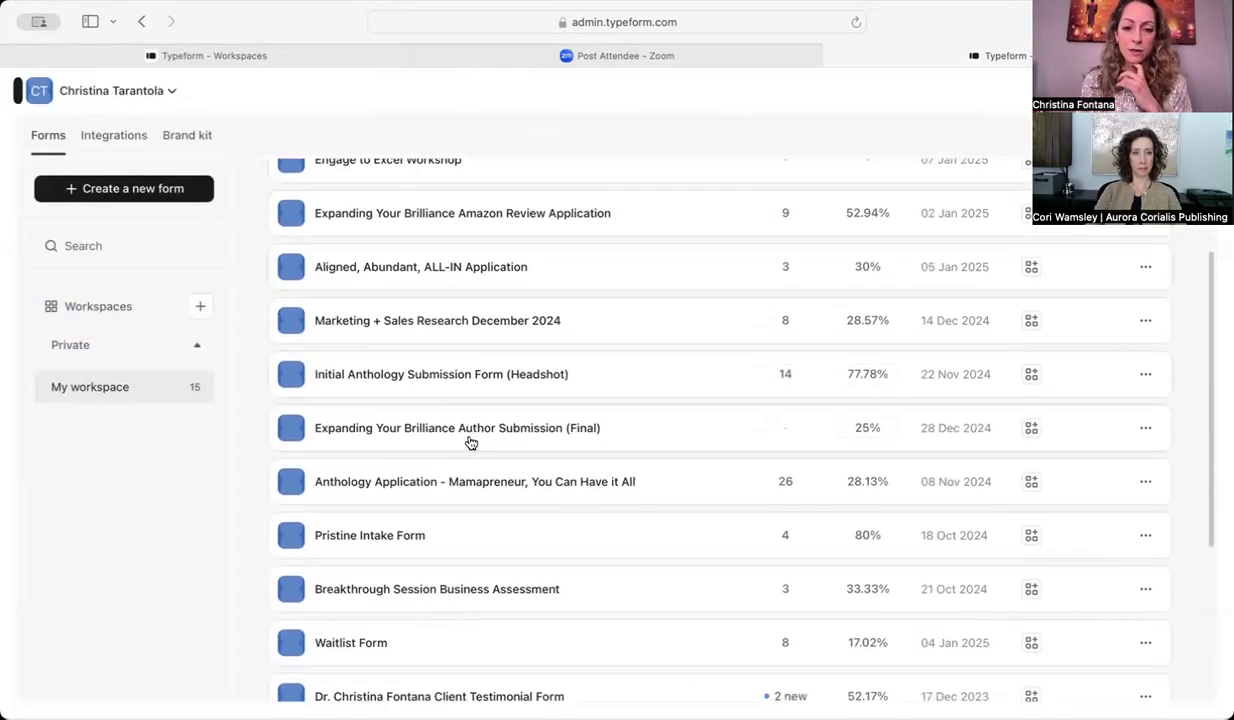
{"action": "scroll", "coordinate": [470, 442], "scroll_direction": "down", "scroll_amount": 1}
{"action": "left_click", "coordinate": [481, 412]}
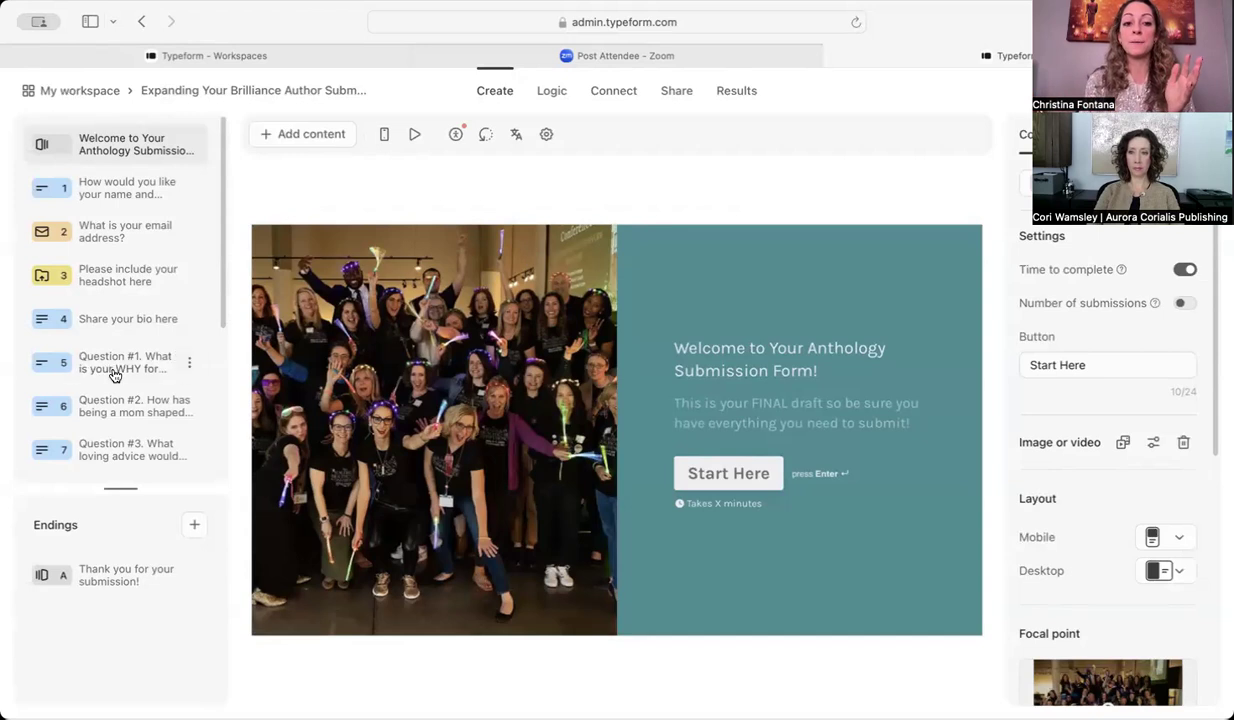
- Look over the author submission form's questions, viewing Question #1 about the business WHY and the email address question
{"action": "scroll", "coordinate": [110, 370], "scroll_direction": "down", "scroll_amount": 5}
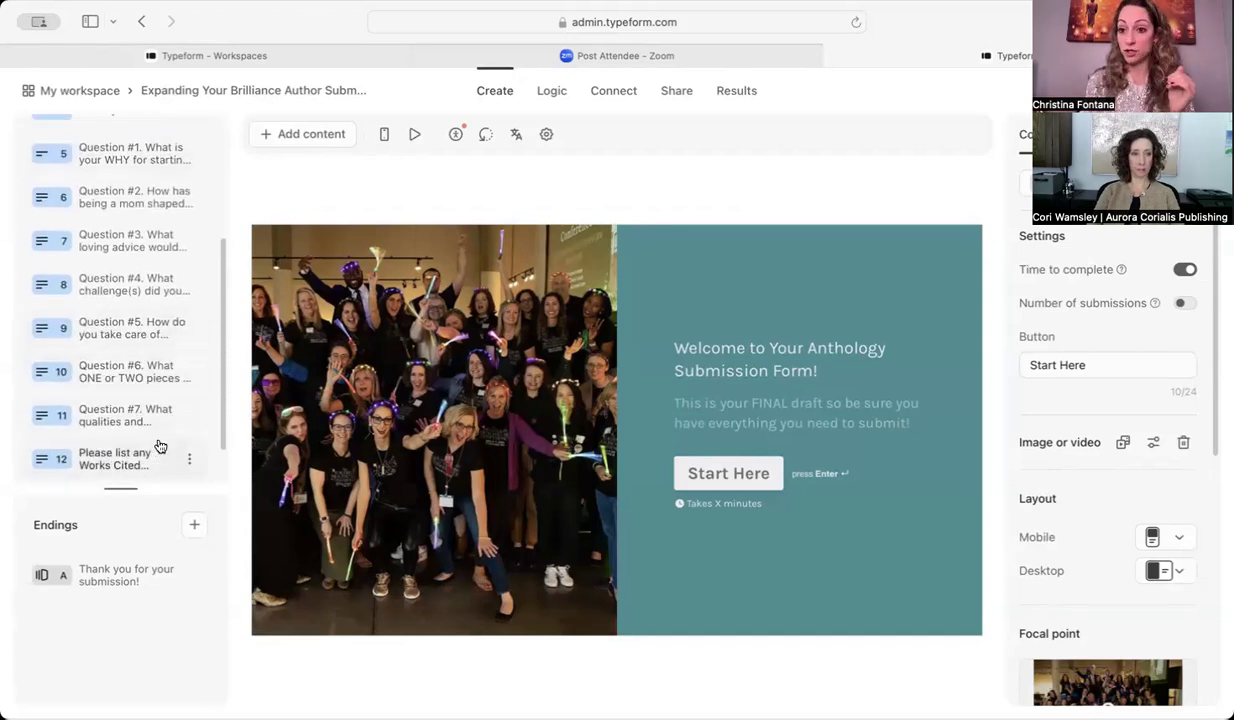
{"action": "scroll", "coordinate": [124, 375], "scroll_direction": "up", "scroll_amount": 3}
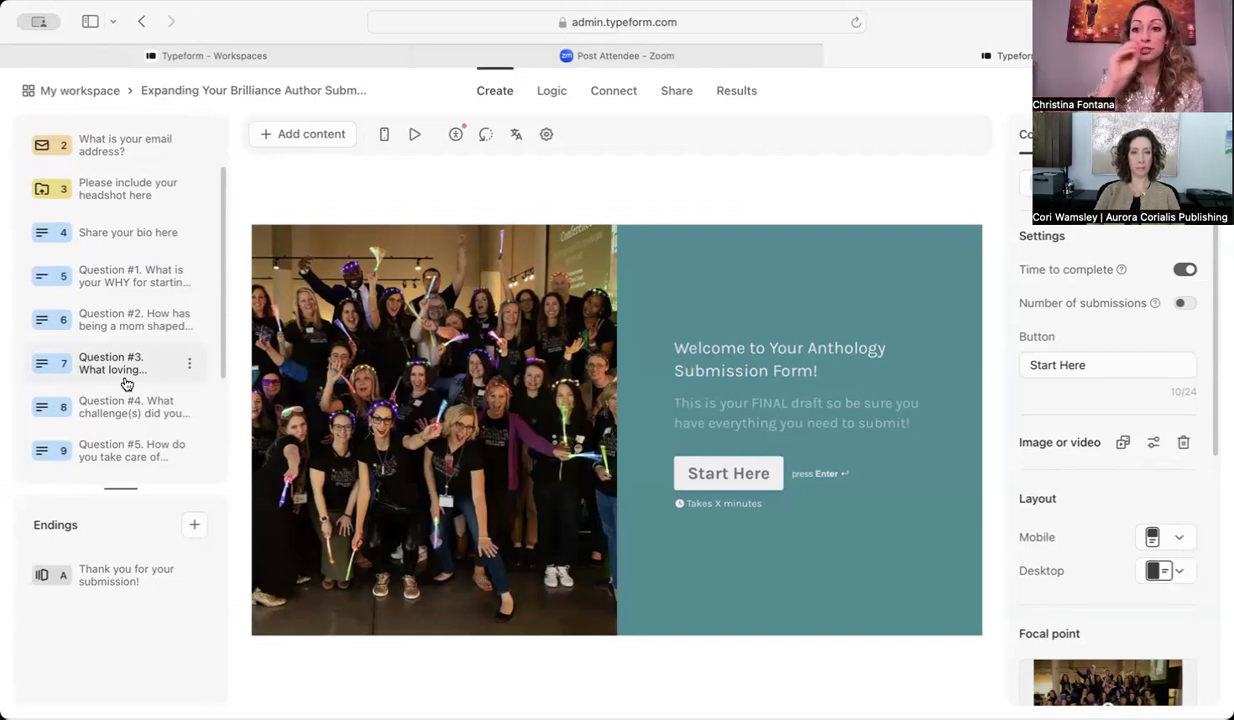
{"action": "left_click", "coordinate": [85, 273]}
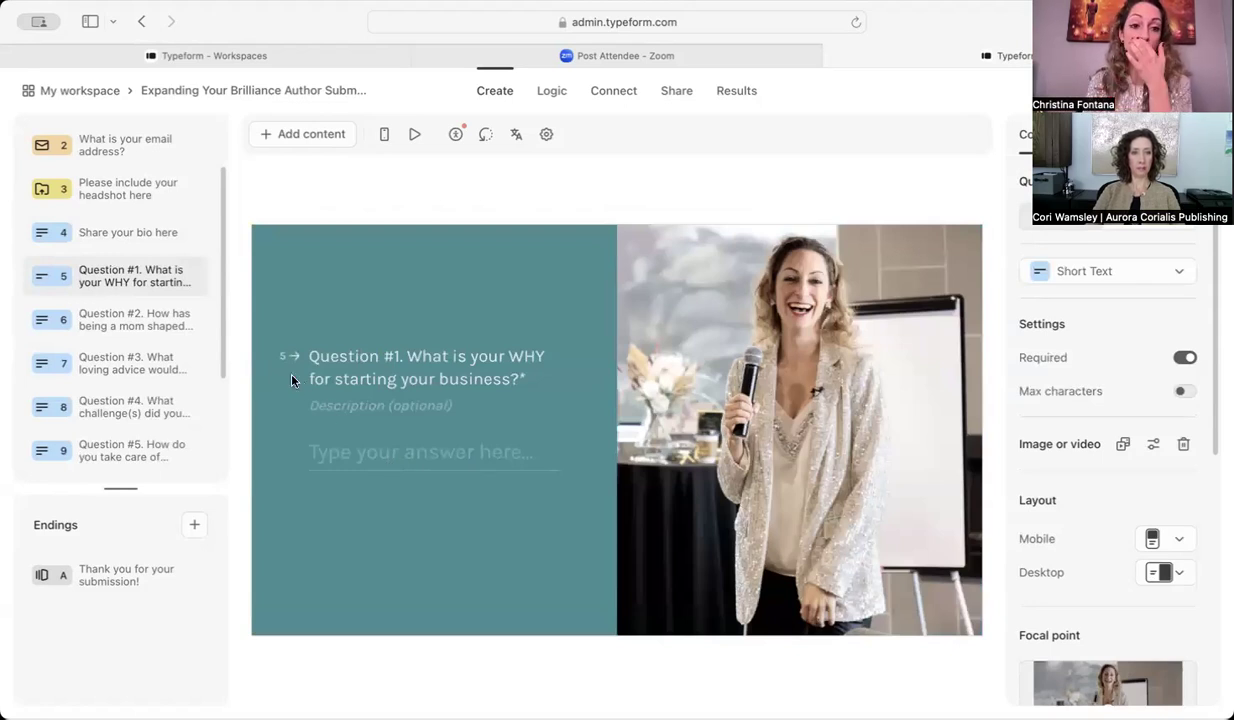
{"action": "scroll", "coordinate": [209, 284], "scroll_direction": "up", "scroll_amount": 2}
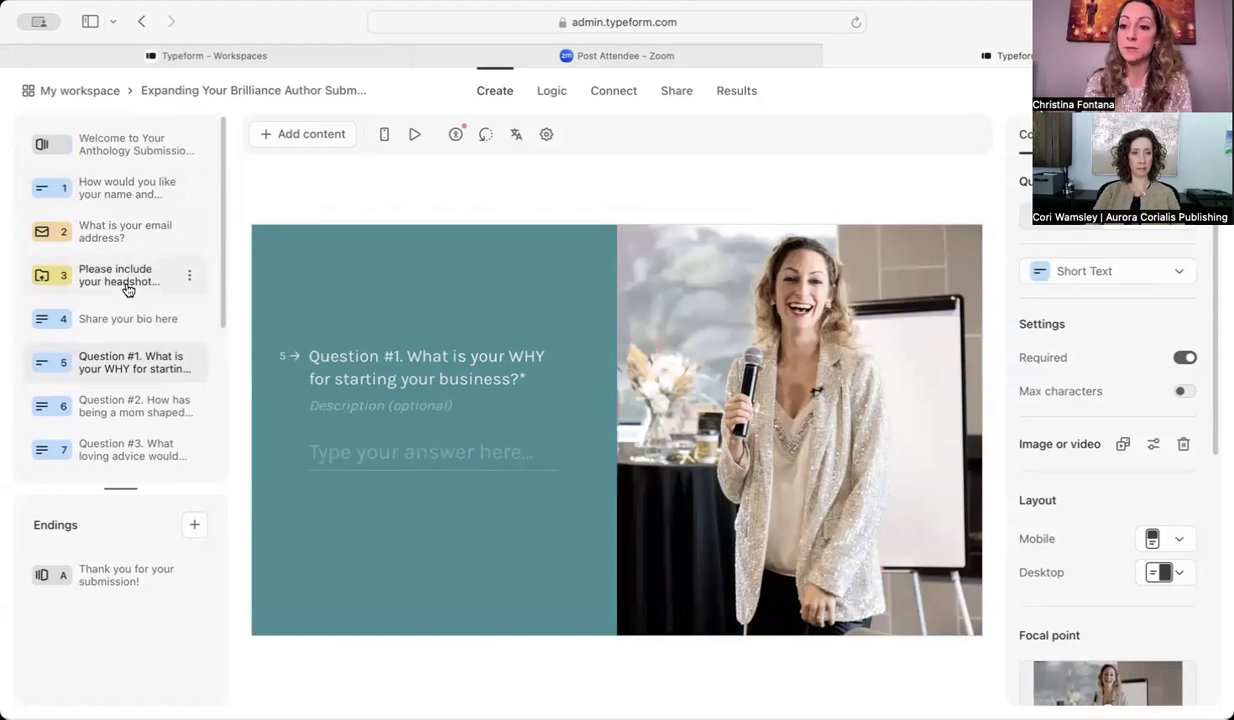
{"action": "left_click", "coordinate": [108, 238]}
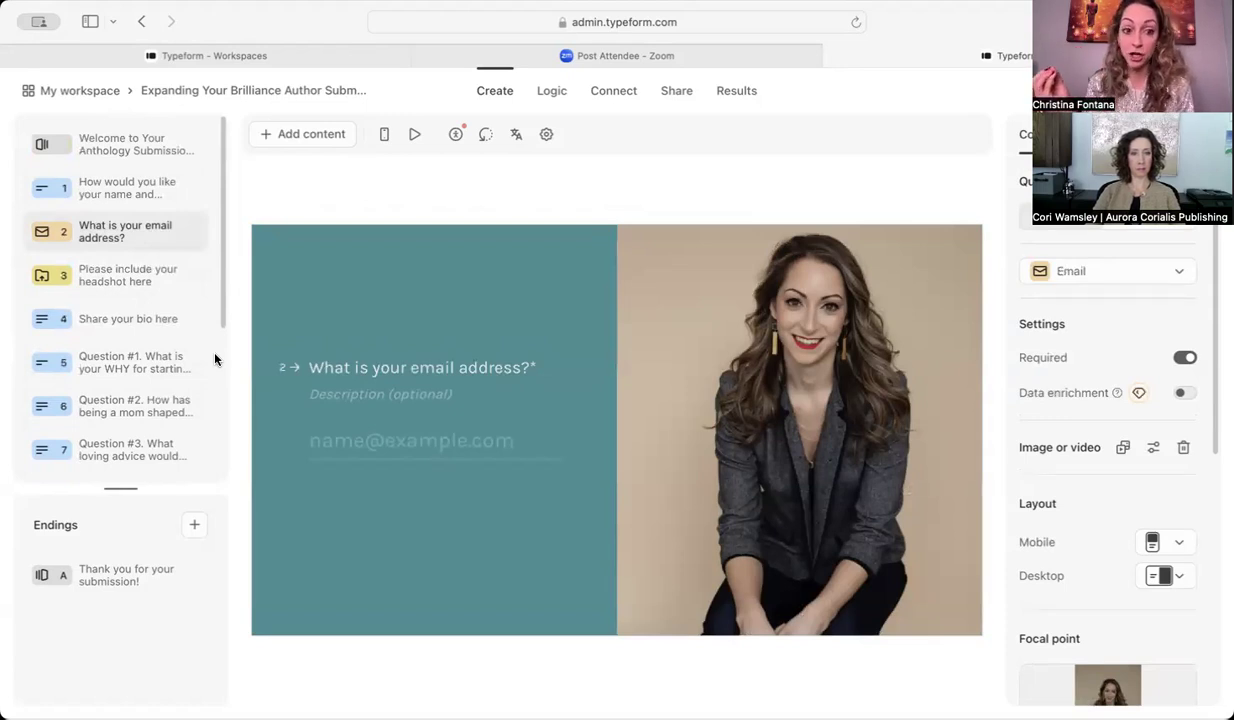
{"action": "scroll", "coordinate": [127, 401], "scroll_direction": "down", "scroll_amount": 3}
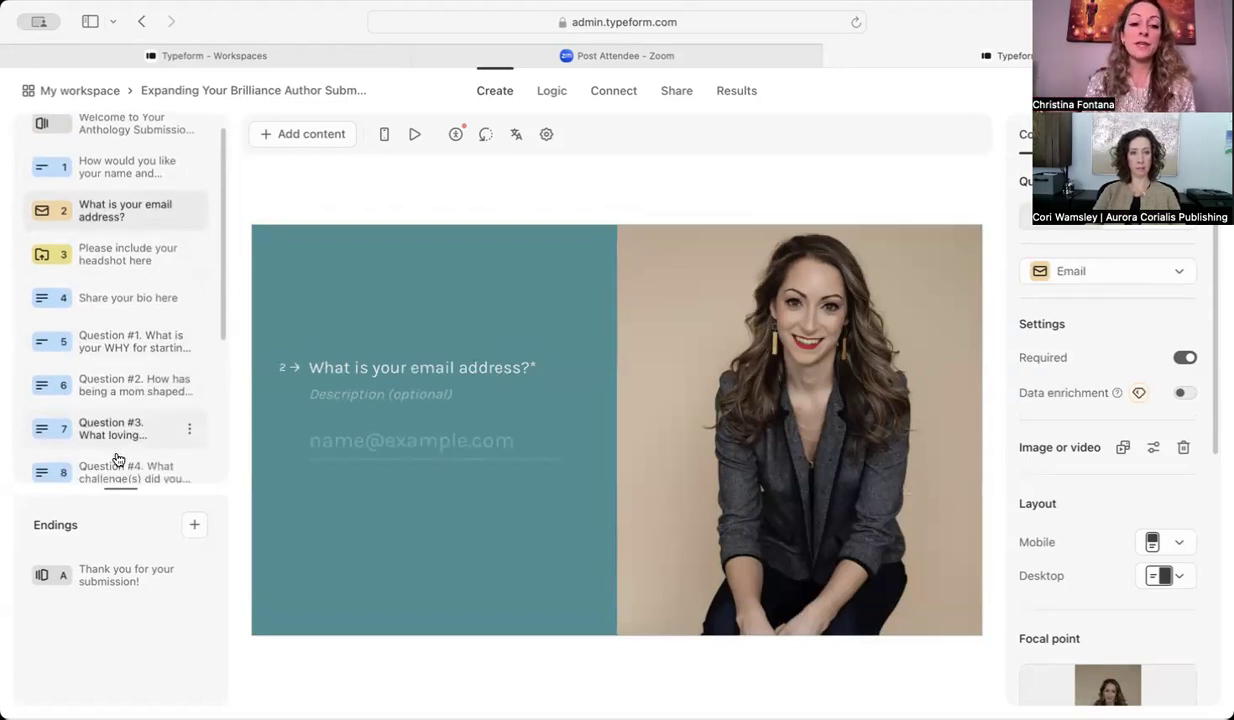
{"action": "scroll", "coordinate": [118, 457], "scroll_direction": "up", "scroll_amount": 3}
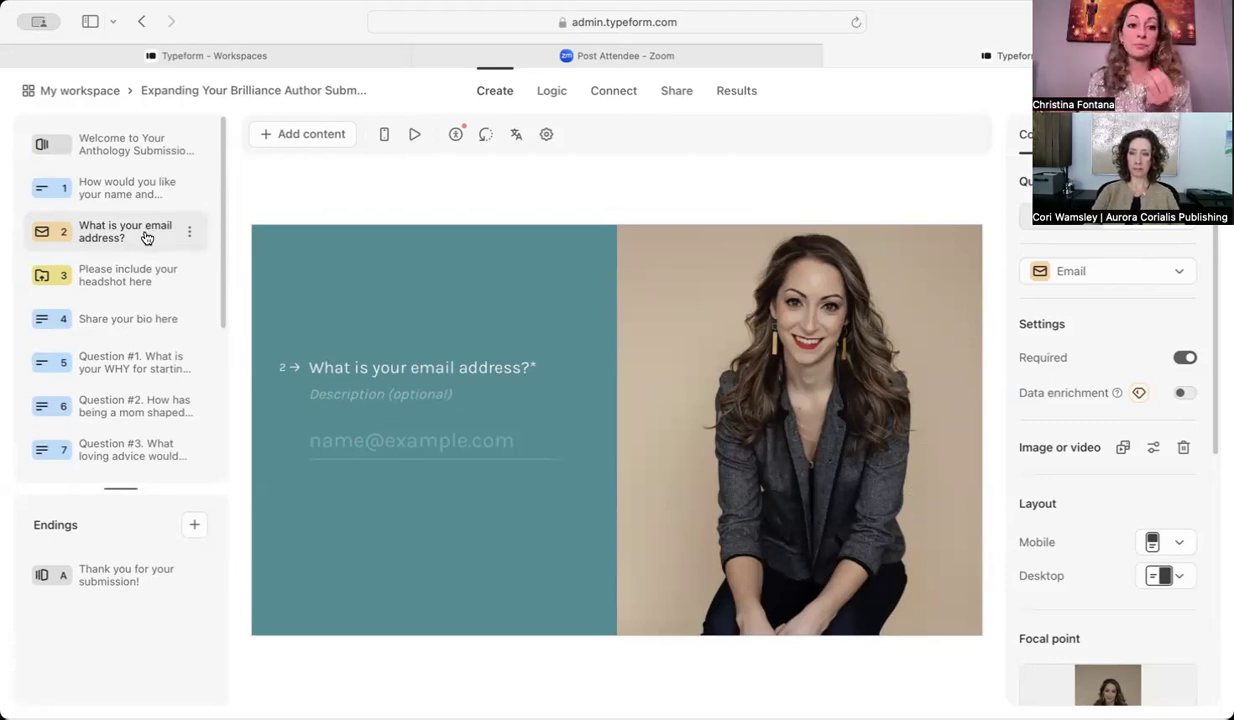
- Examine the Works Cited (References) and BONUS BOOK BUNDLE questions at the end of the author submission form
{"action": "scroll", "coordinate": [153, 322], "scroll_direction": "down", "scroll_amount": 1}
{"action": "scroll", "coordinate": [153, 322], "scroll_direction": "down", "scroll_amount": 5}
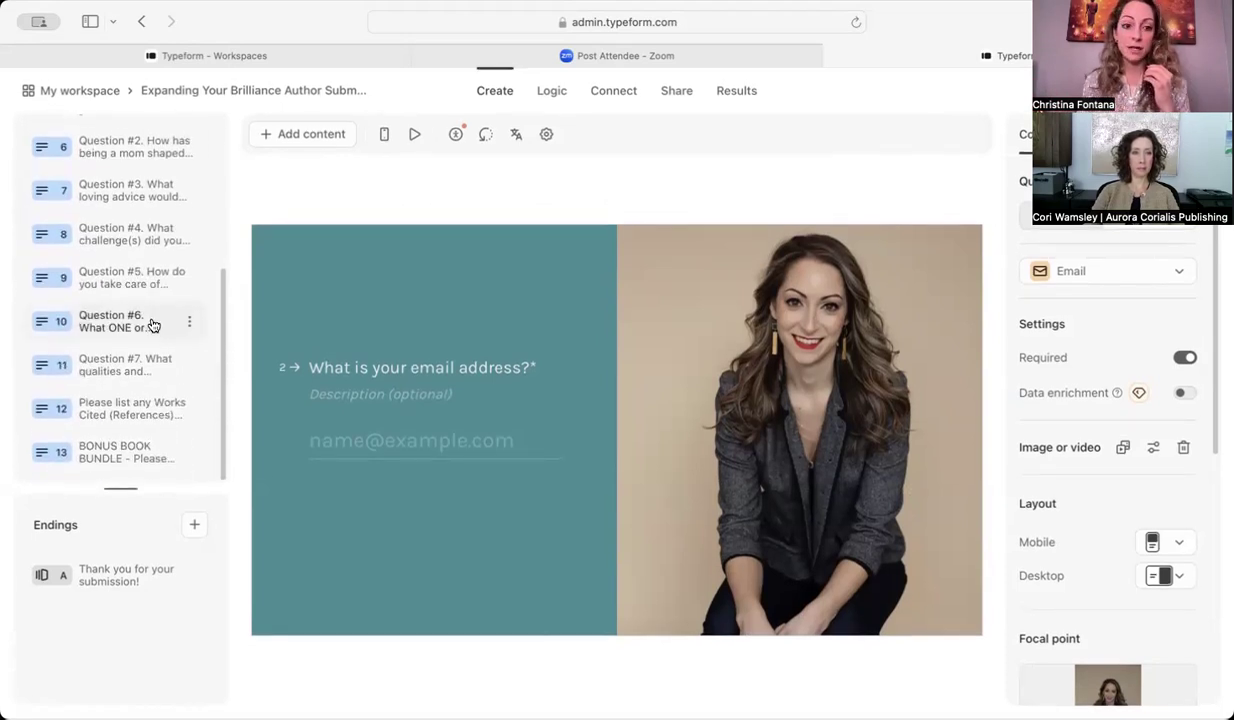
{"action": "left_click", "coordinate": [134, 406]}
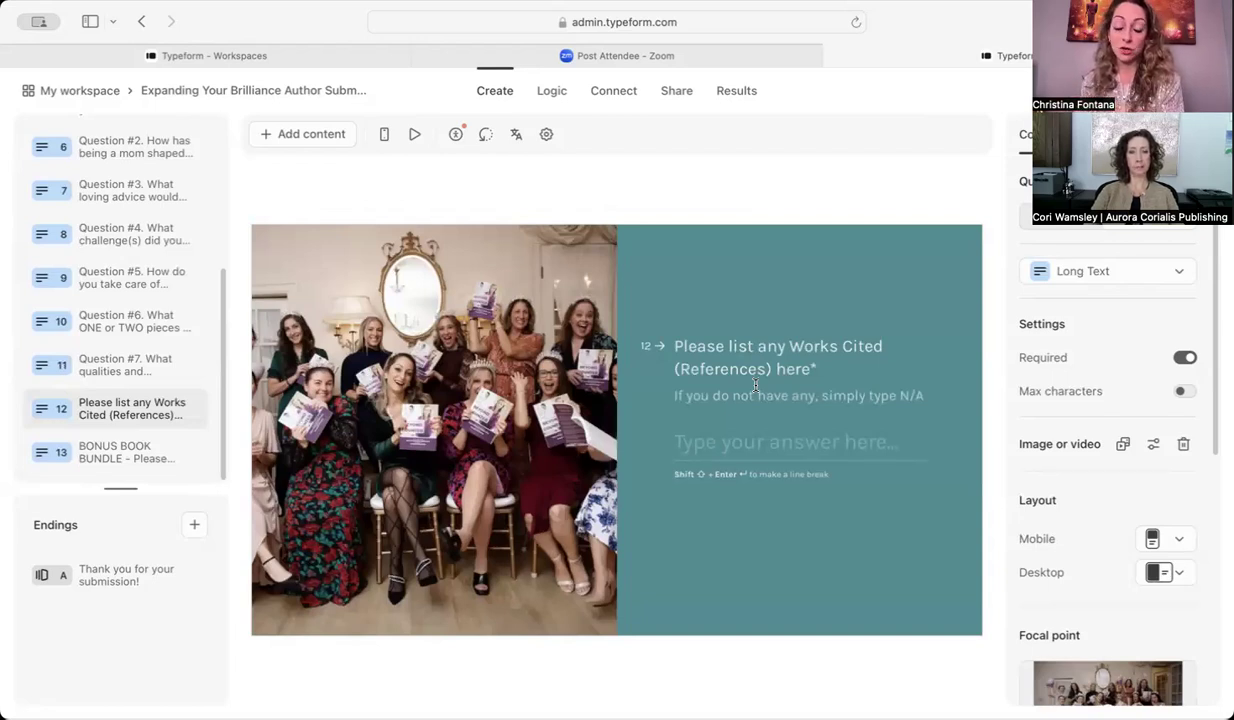
{"action": "scroll", "coordinate": [130, 285], "scroll_direction": "up", "scroll_amount": 5}
{"action": "scroll", "coordinate": [133, 287], "scroll_direction": "down", "scroll_amount": 5}
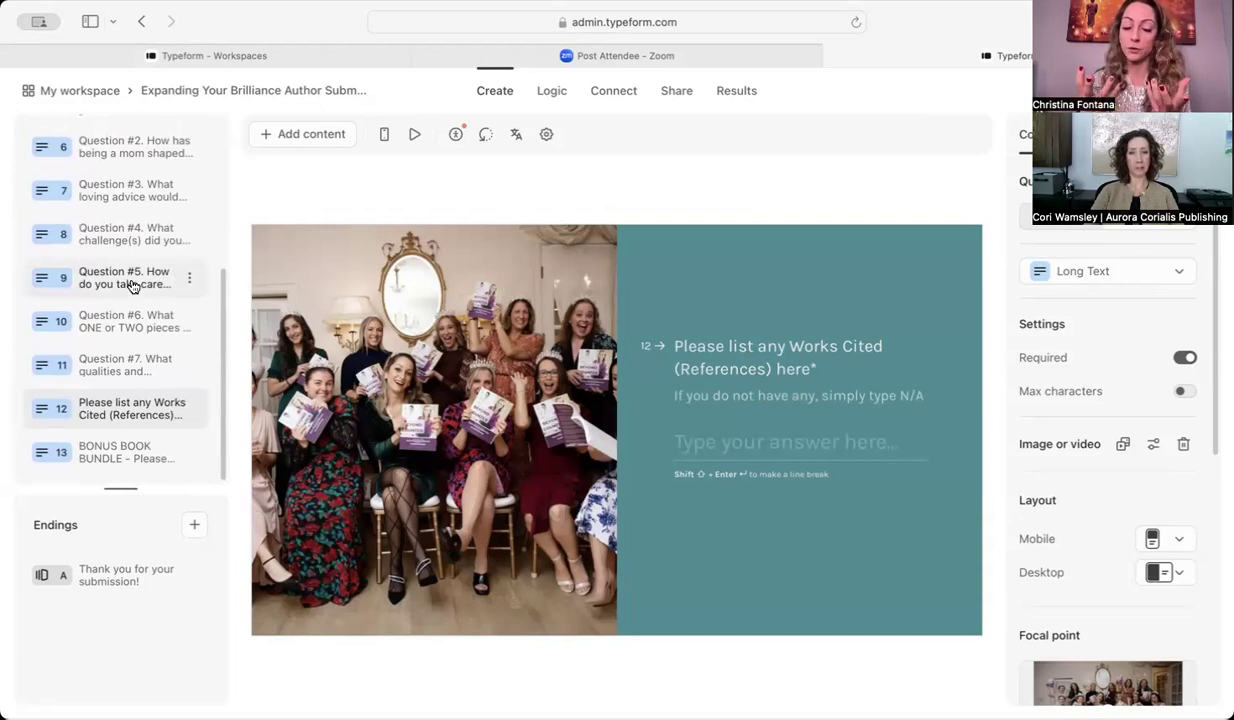
{"action": "left_click", "coordinate": [118, 455]}
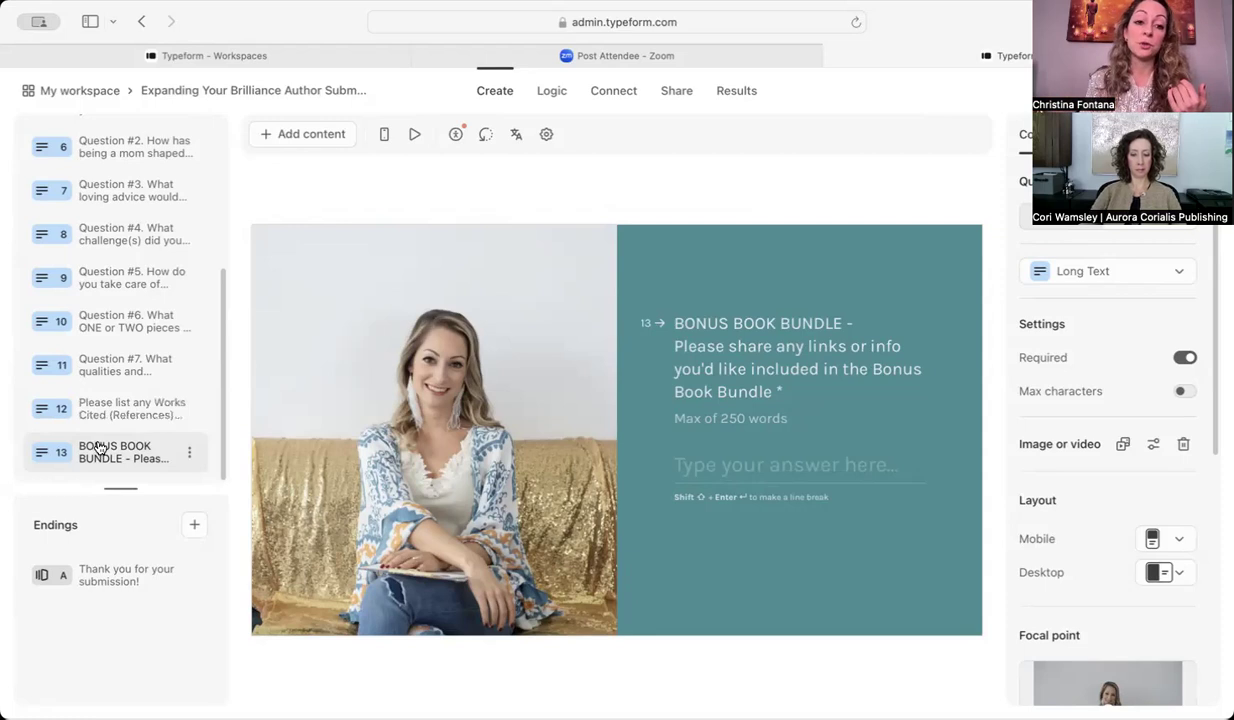
{"action": "scroll", "coordinate": [100, 449], "scroll_direction": "up", "scroll_amount": 5}
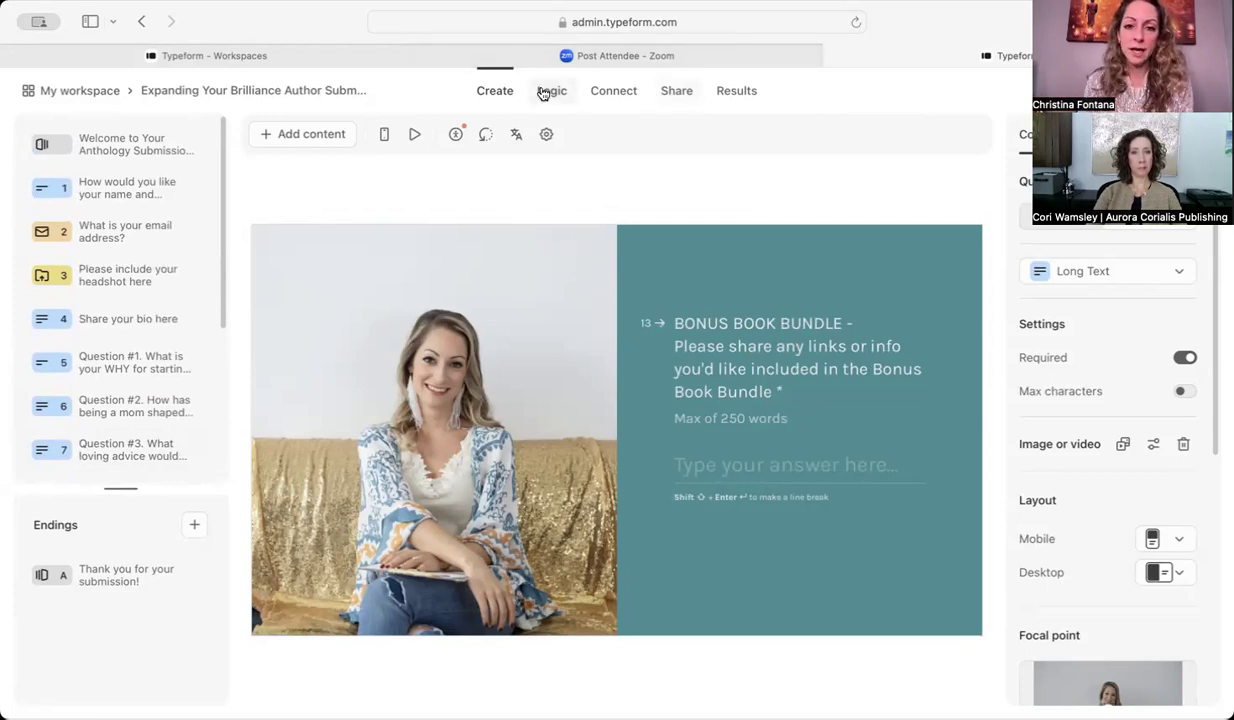
- View the results insights of the author submission form and of the Anthology Application - Mamapreneur, You Can Have it All form
{"action": "left_click", "coordinate": [744, 91]}
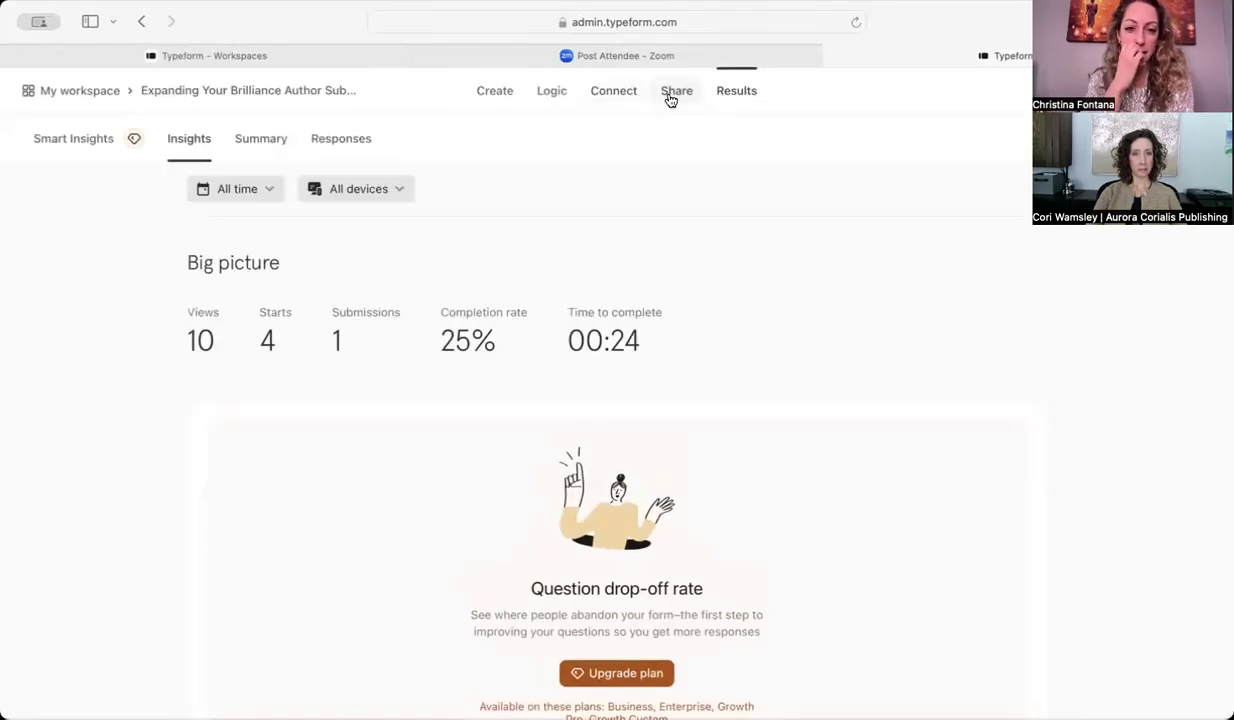
{"action": "left_click", "coordinate": [74, 93]}
{"action": "scroll", "coordinate": [512, 441], "scroll_direction": "down", "scroll_amount": 4}
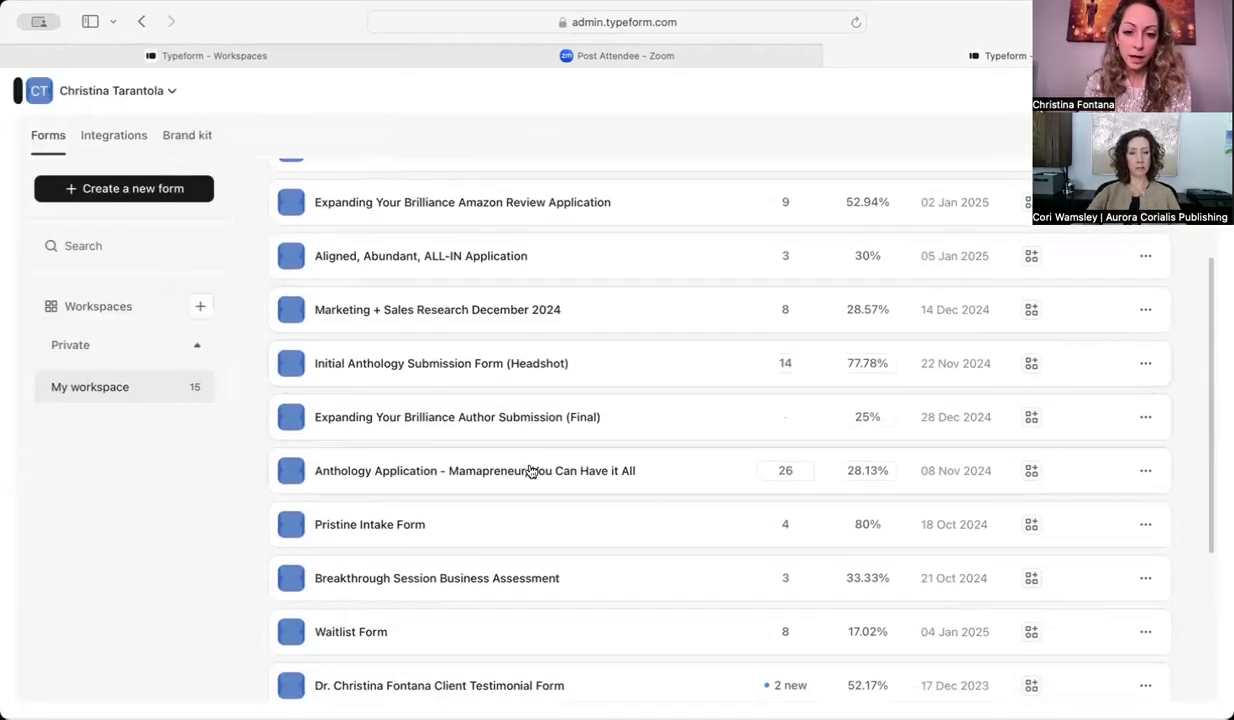
{"action": "left_click", "coordinate": [532, 471]}
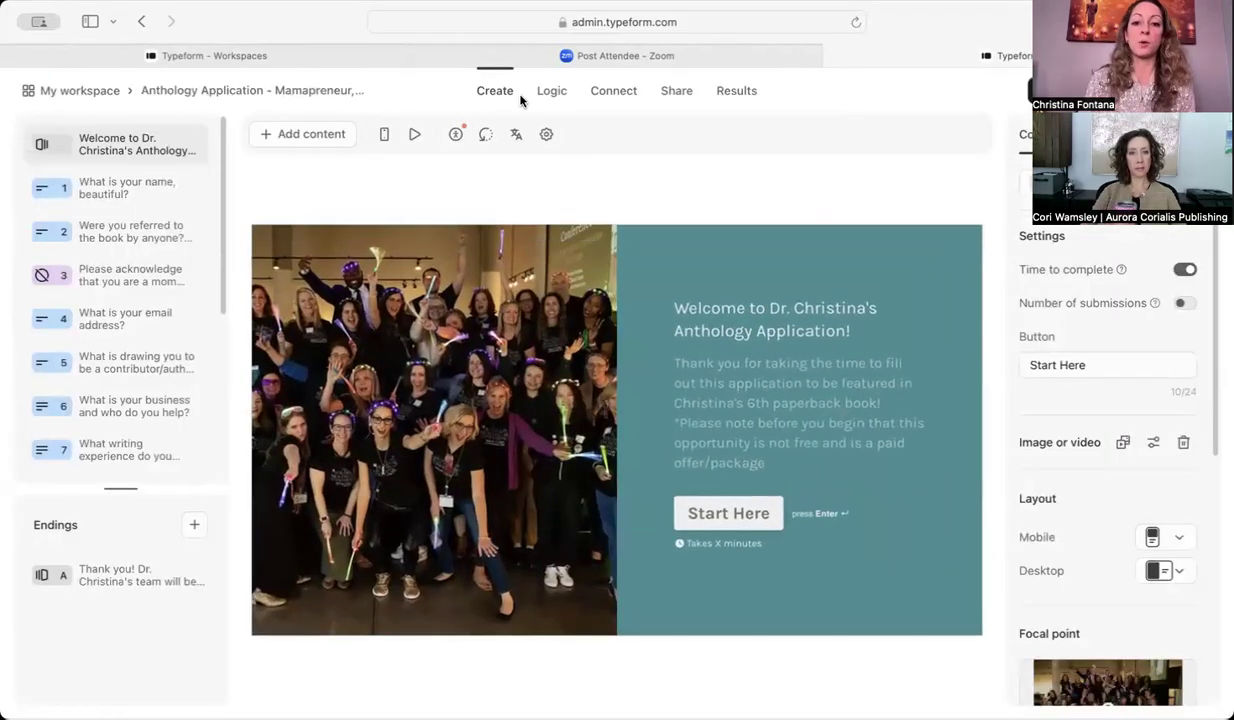
{"action": "left_click", "coordinate": [735, 93]}
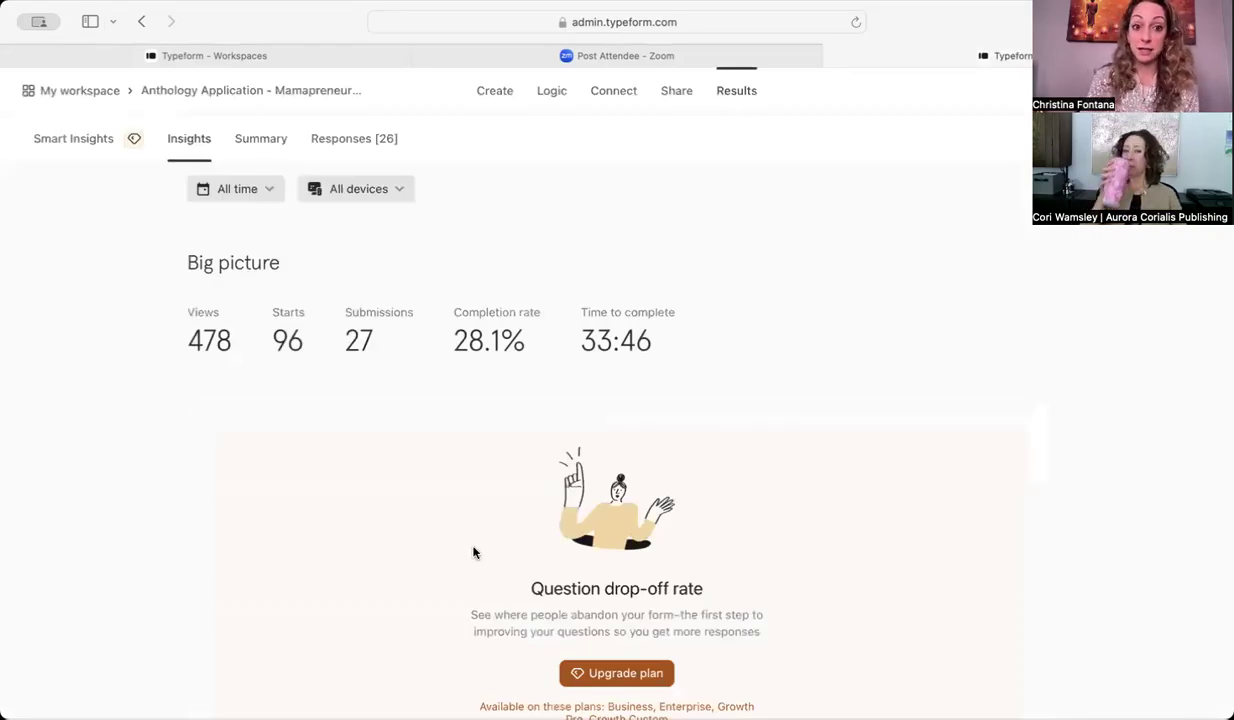
{"action": "scroll", "coordinate": [474, 552], "scroll_direction": "down", "scroll_amount": 1}
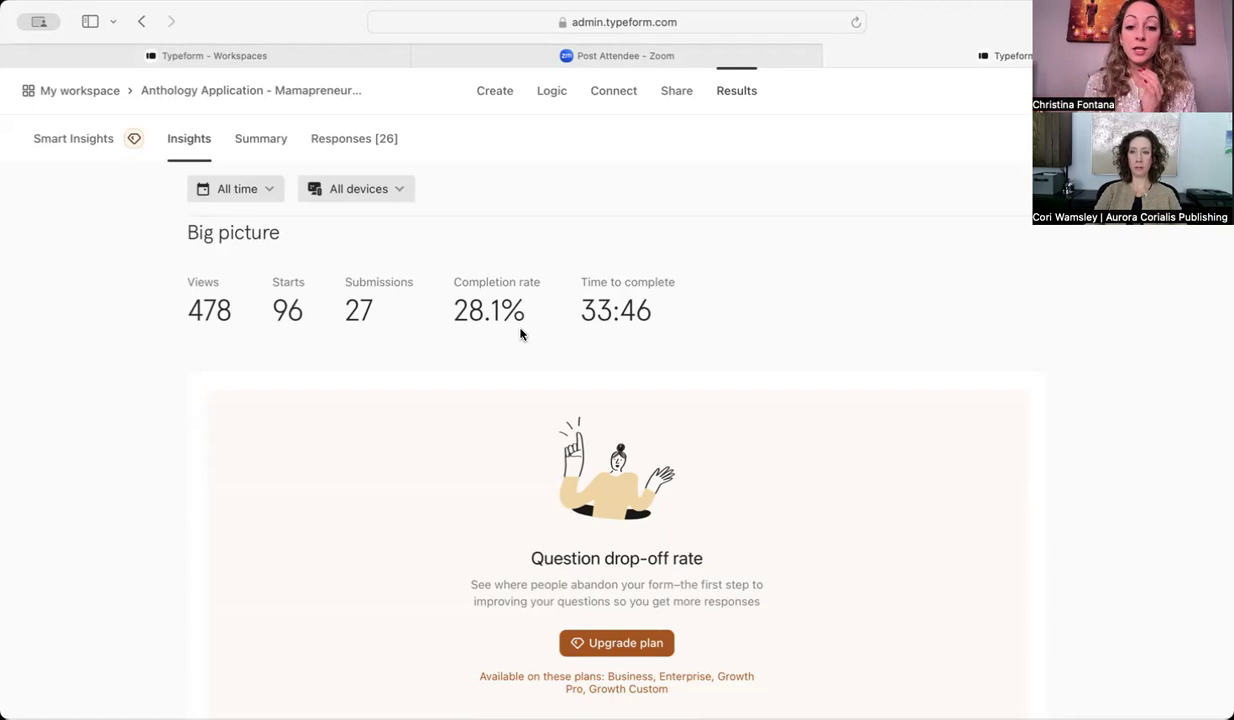
- Look over the application form's Big picture and Question drop-off rate insights, and return to editing its questions
{"action": "scroll", "coordinate": [520, 334], "scroll_direction": "down", "scroll_amount": 2}
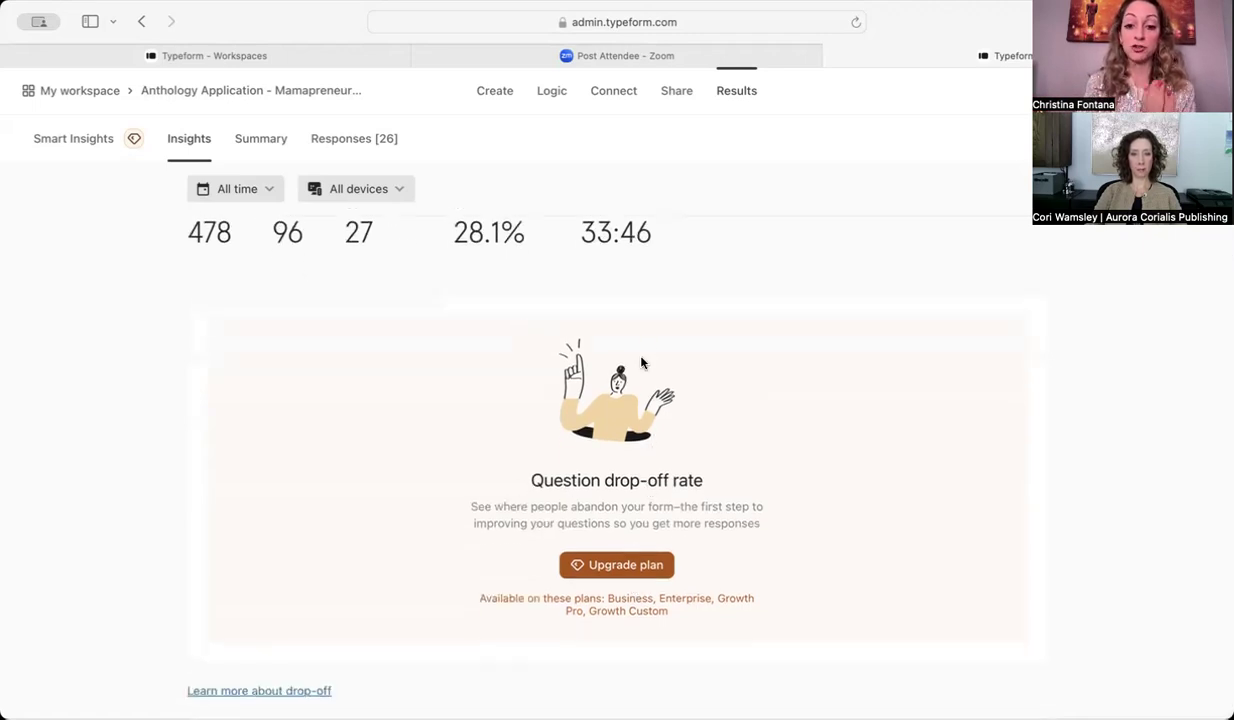
{"action": "scroll", "coordinate": [645, 356], "scroll_direction": "up", "scroll_amount": 2}
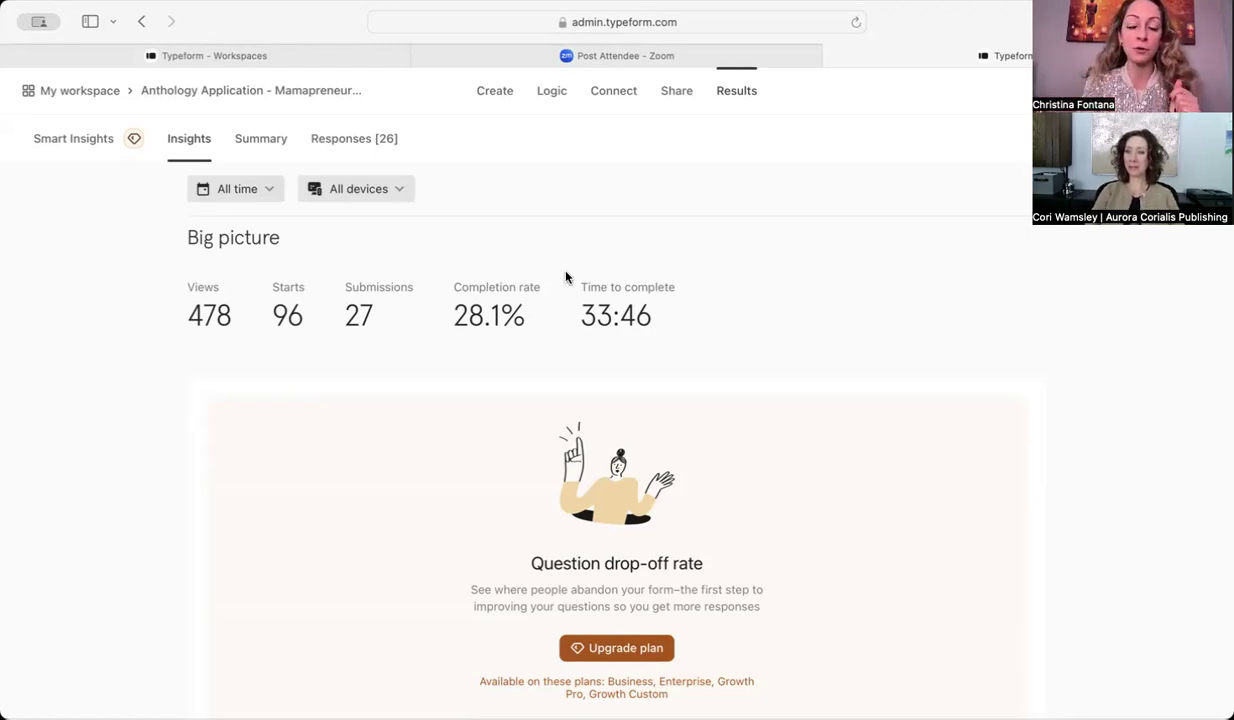
{"action": "left_click", "coordinate": [500, 101]}
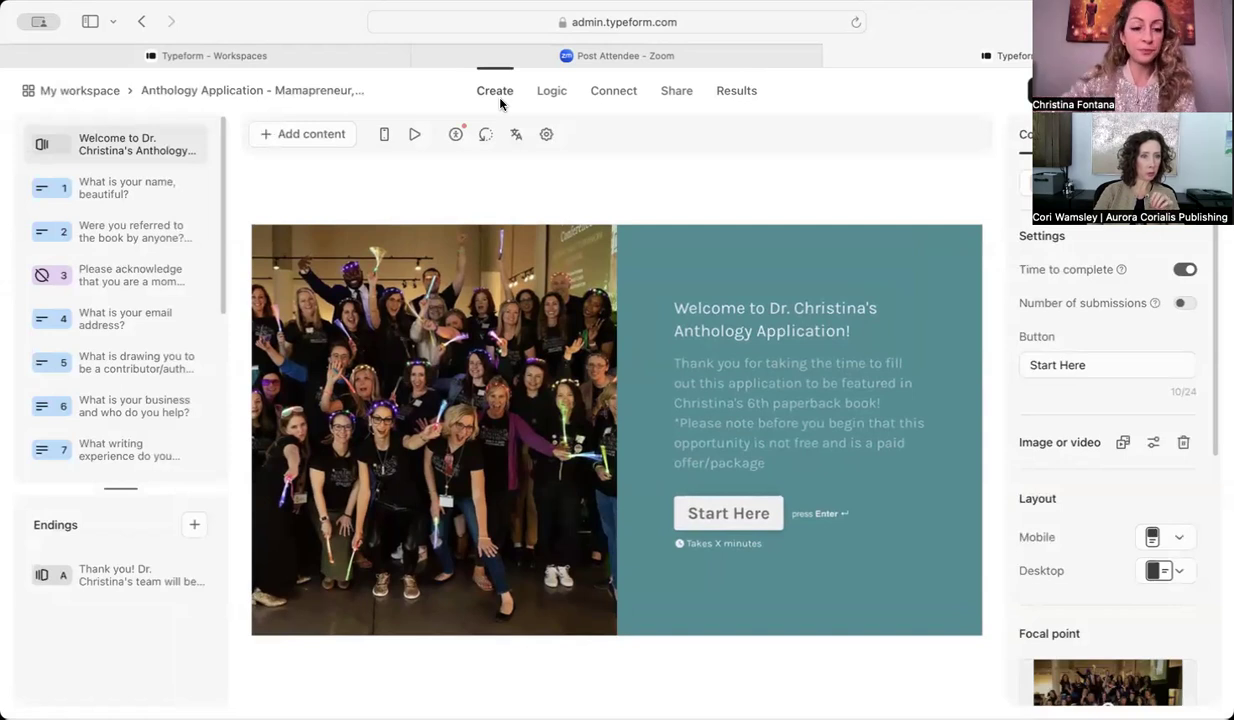
- Go back to My workspace and reopen the Expanding Your Brilliance Author Submission (Final) form
{"action": "left_click", "coordinate": [89, 94]}
{"action": "scroll", "coordinate": [459, 490], "scroll_direction": "down", "scroll_amount": 2}
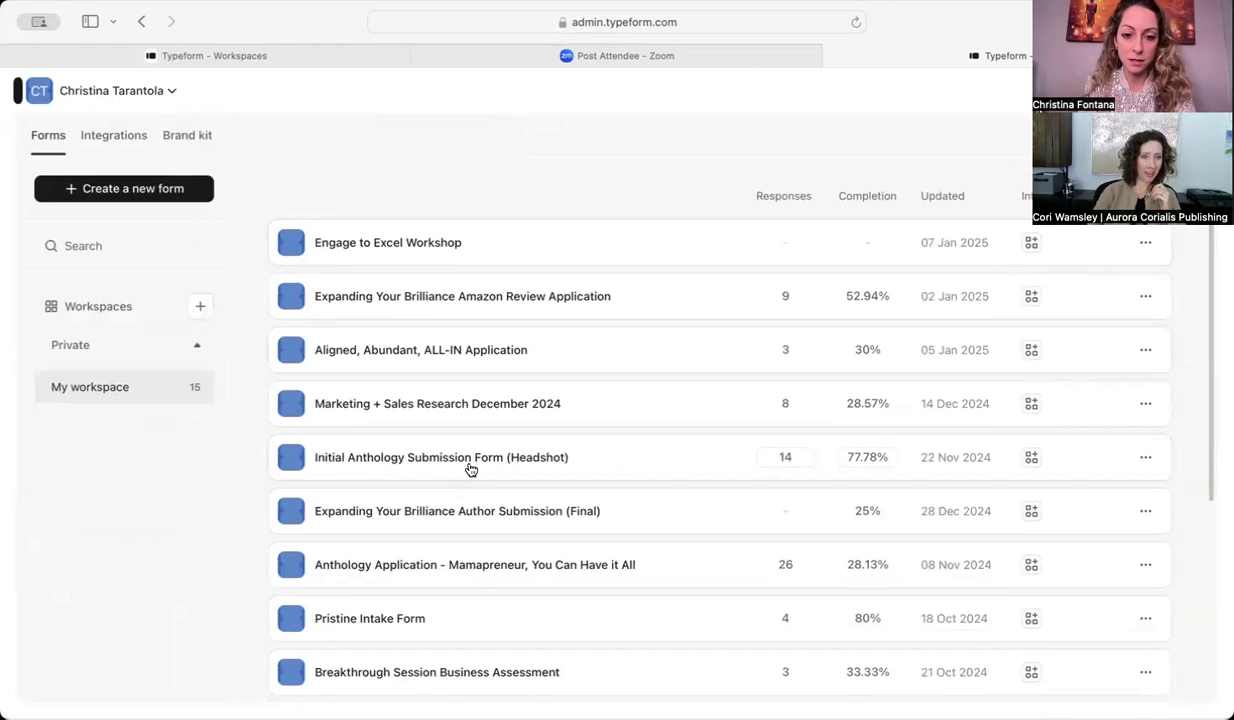
{"action": "left_click", "coordinate": [472, 507]}
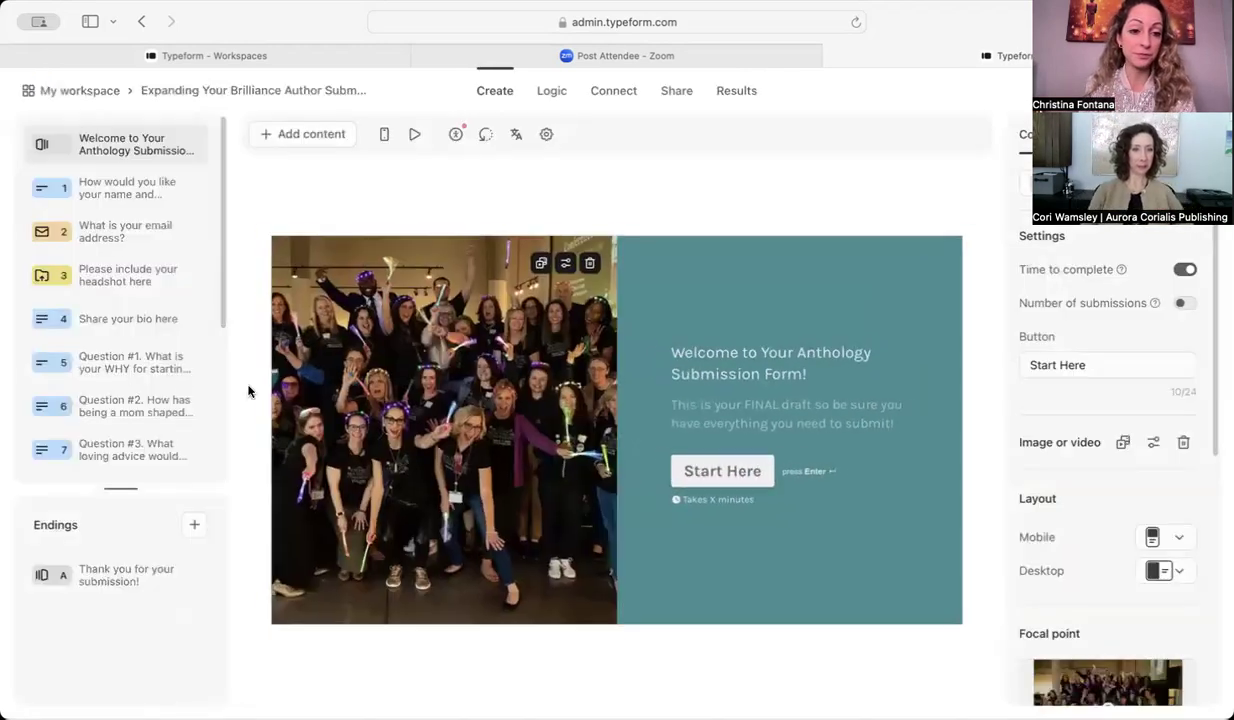
- Examine the author submission form's Question #1, the Share your bio here question and the closing BONUS BOOK BUNDLE question
{"action": "scroll", "coordinate": [179, 386], "scroll_direction": "down", "scroll_amount": 1}
{"action": "left_click", "coordinate": [140, 331]}
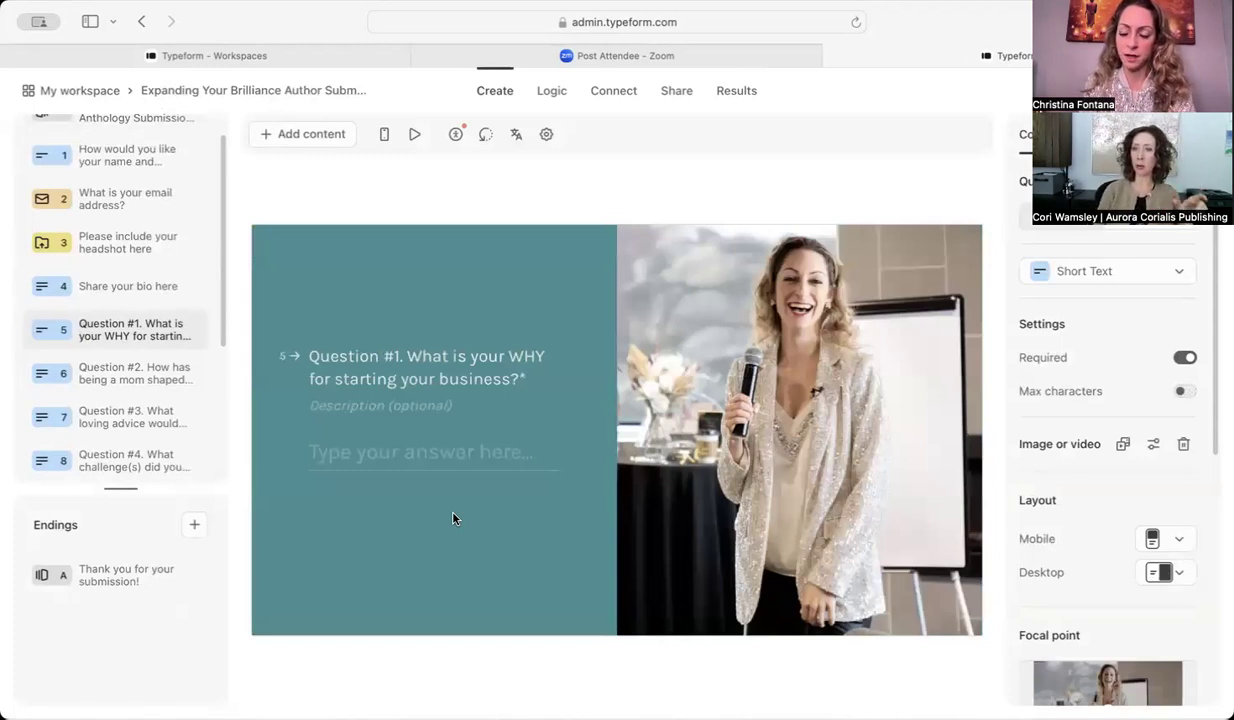
{"action": "left_click", "coordinate": [150, 288]}
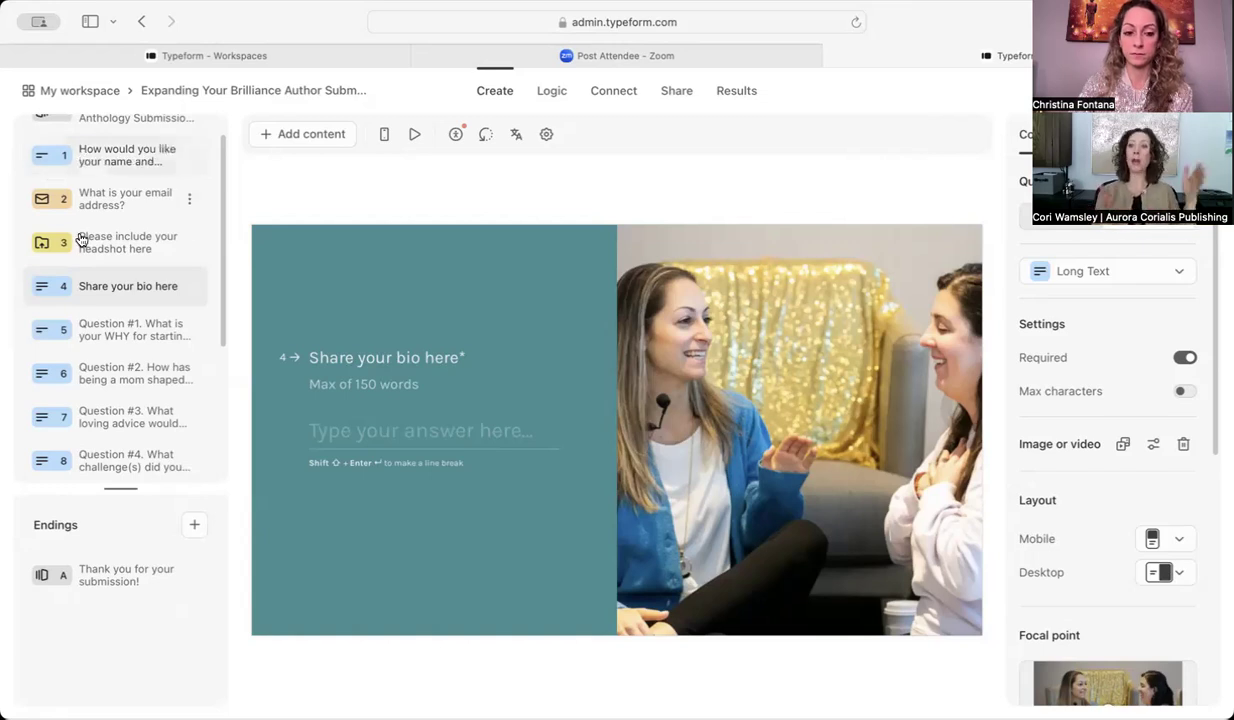
{"action": "scroll", "coordinate": [110, 323], "scroll_direction": "down", "scroll_amount": 5}
{"action": "scroll", "coordinate": [110, 318], "scroll_direction": "down", "scroll_amount": 1}
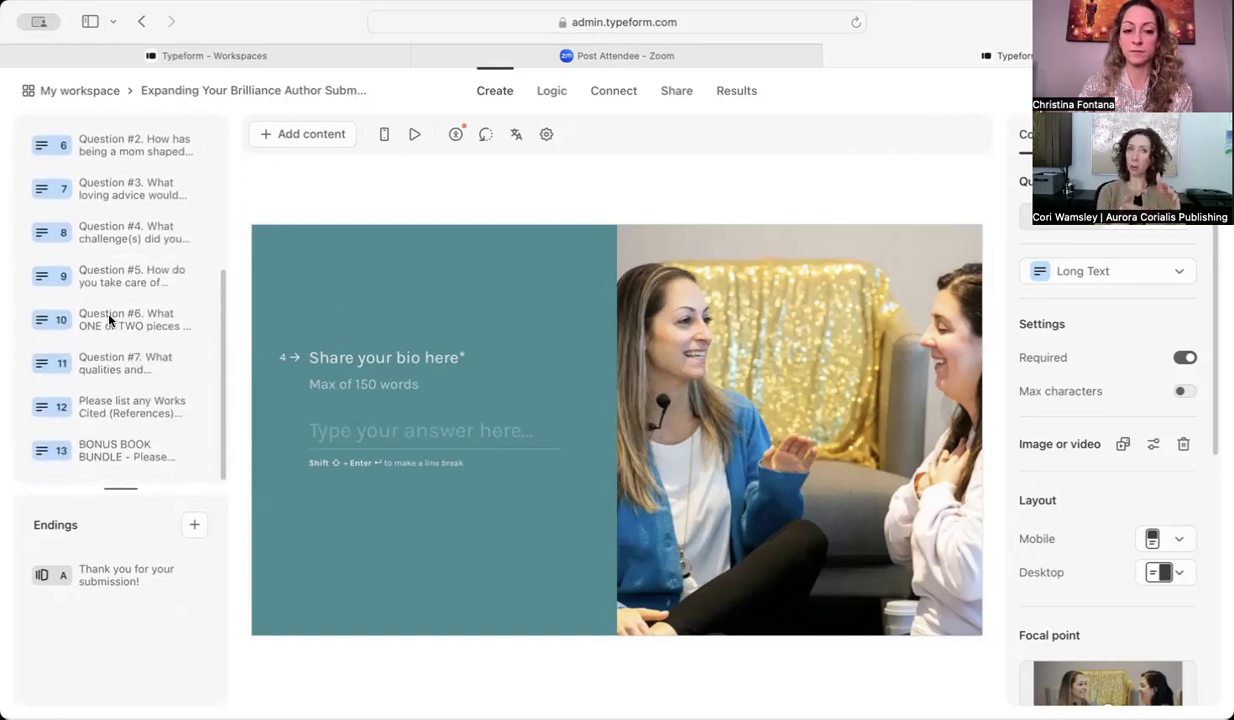
{"action": "left_click", "coordinate": [134, 464]}
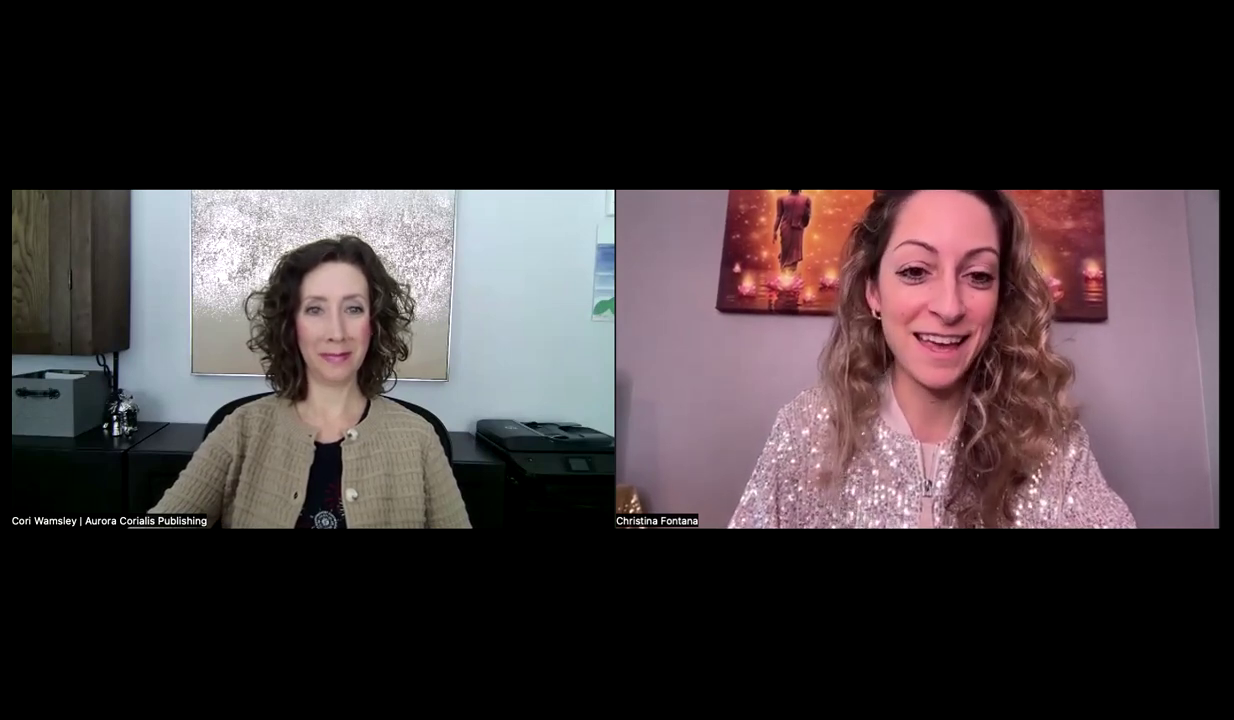
- Look over the table of contents of the Expanding Your Brilliance Contributor Manual PDF in Preview
{"action": "scroll", "coordinate": [445, 395], "scroll_direction": "up", "scroll_amount": 1}
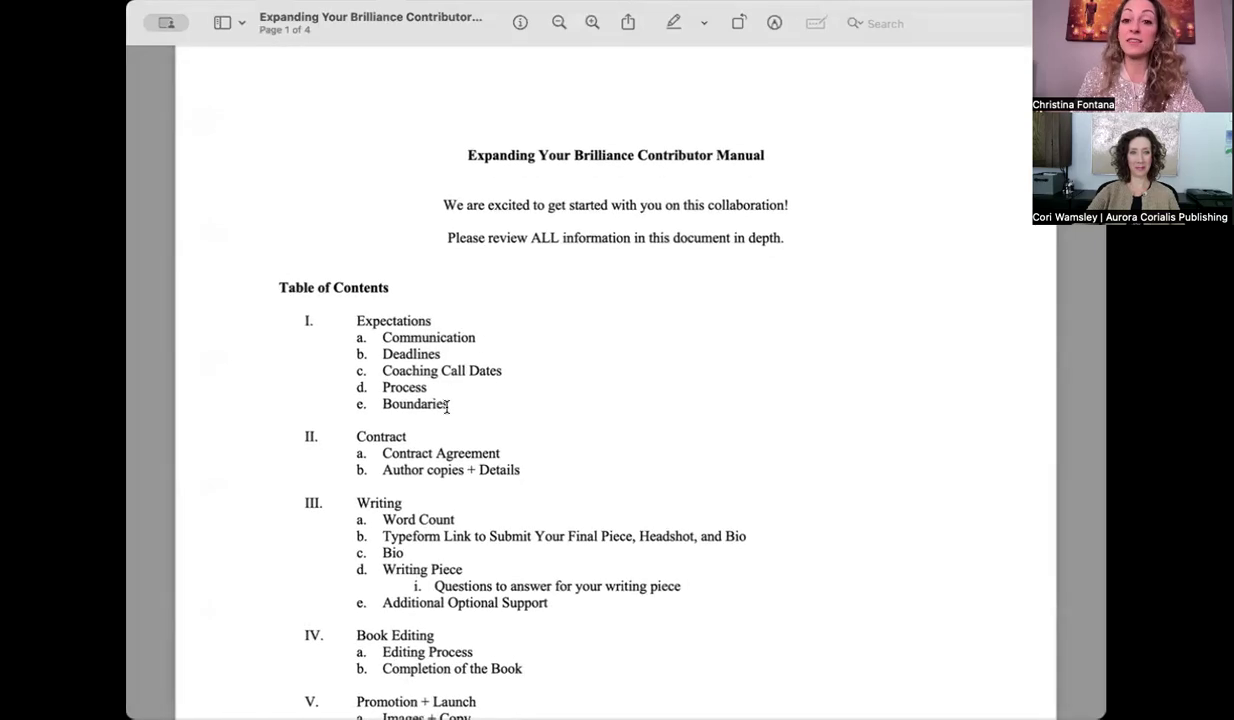
{"action": "scroll", "coordinate": [445, 385], "scroll_direction": "down", "scroll_amount": 3}
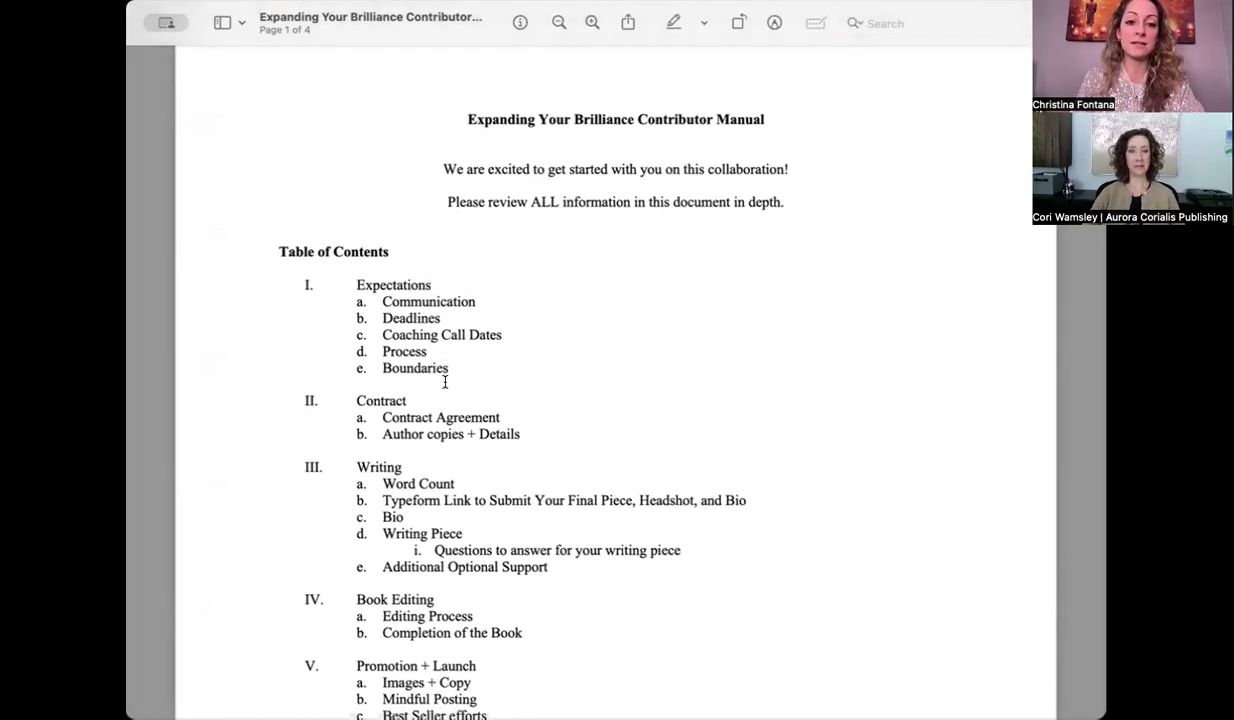
{"action": "scroll", "coordinate": [445, 381], "scroll_direction": "down", "scroll_amount": 2}
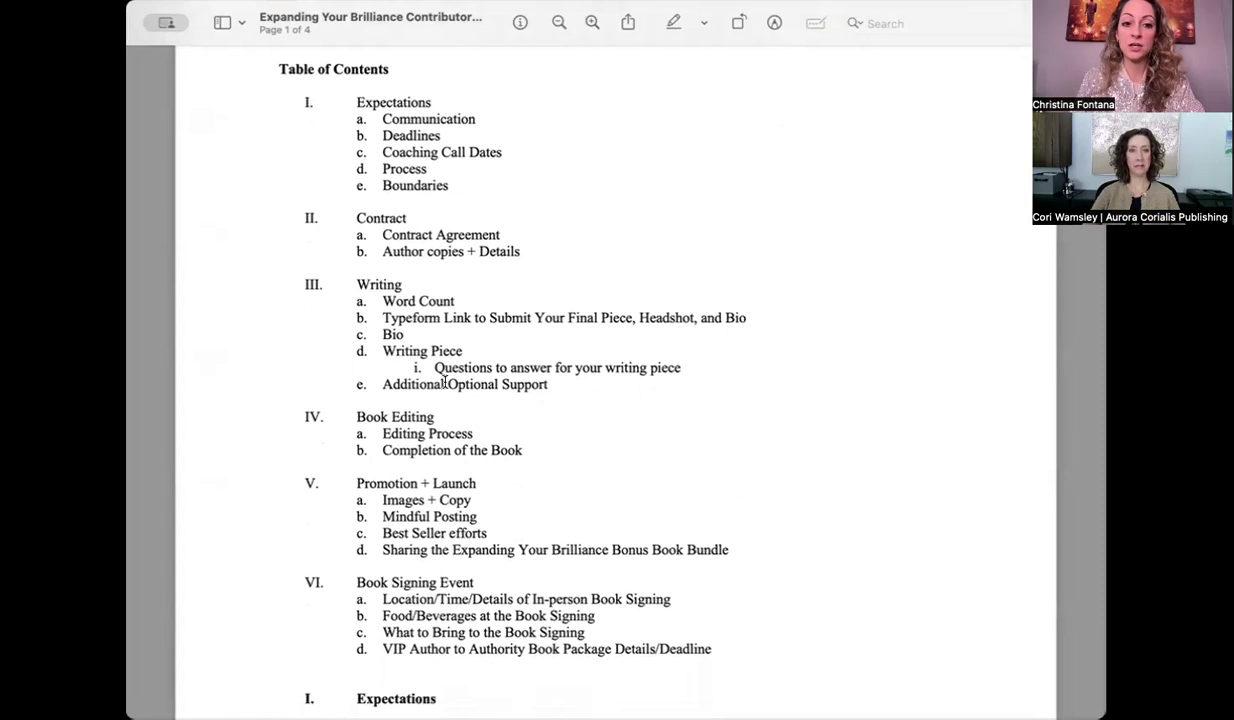
{"action": "scroll", "coordinate": [445, 381], "scroll_direction": "up", "scroll_amount": 1}
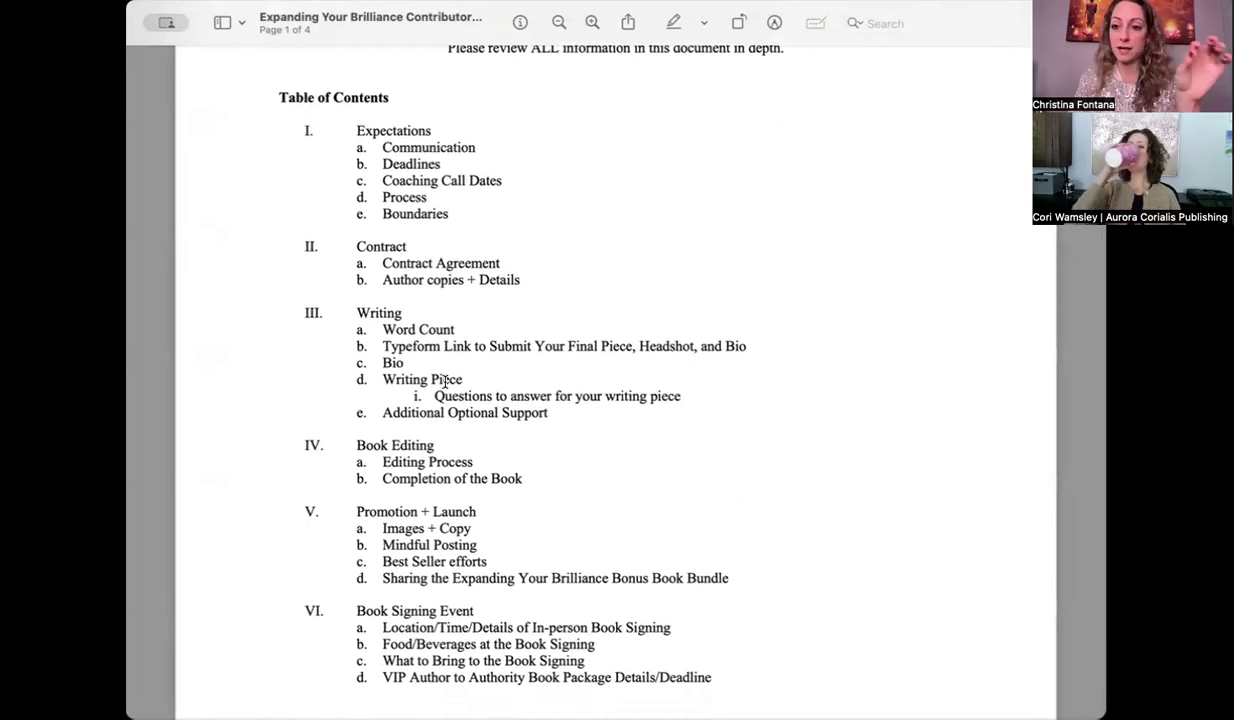
{"action": "scroll", "coordinate": [445, 381], "scroll_direction": "up", "scroll_amount": 2}
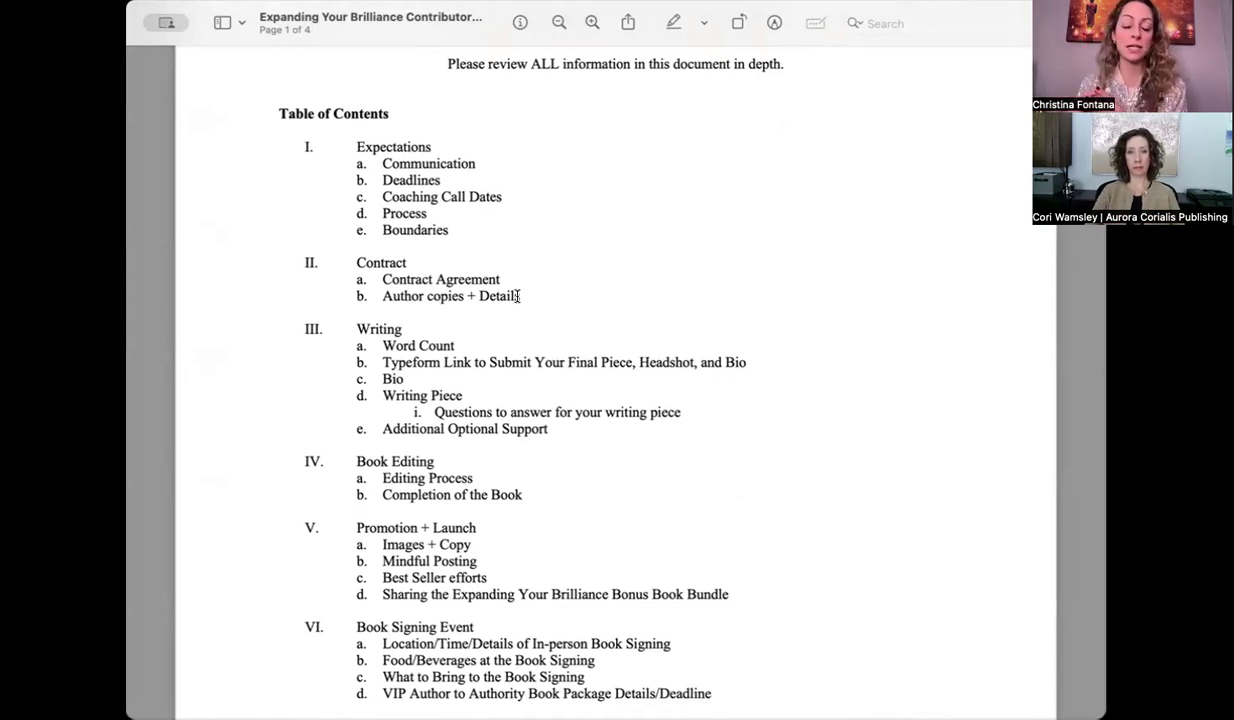
{"action": "scroll", "coordinate": [517, 296], "scroll_direction": "down", "scroll_amount": 3}
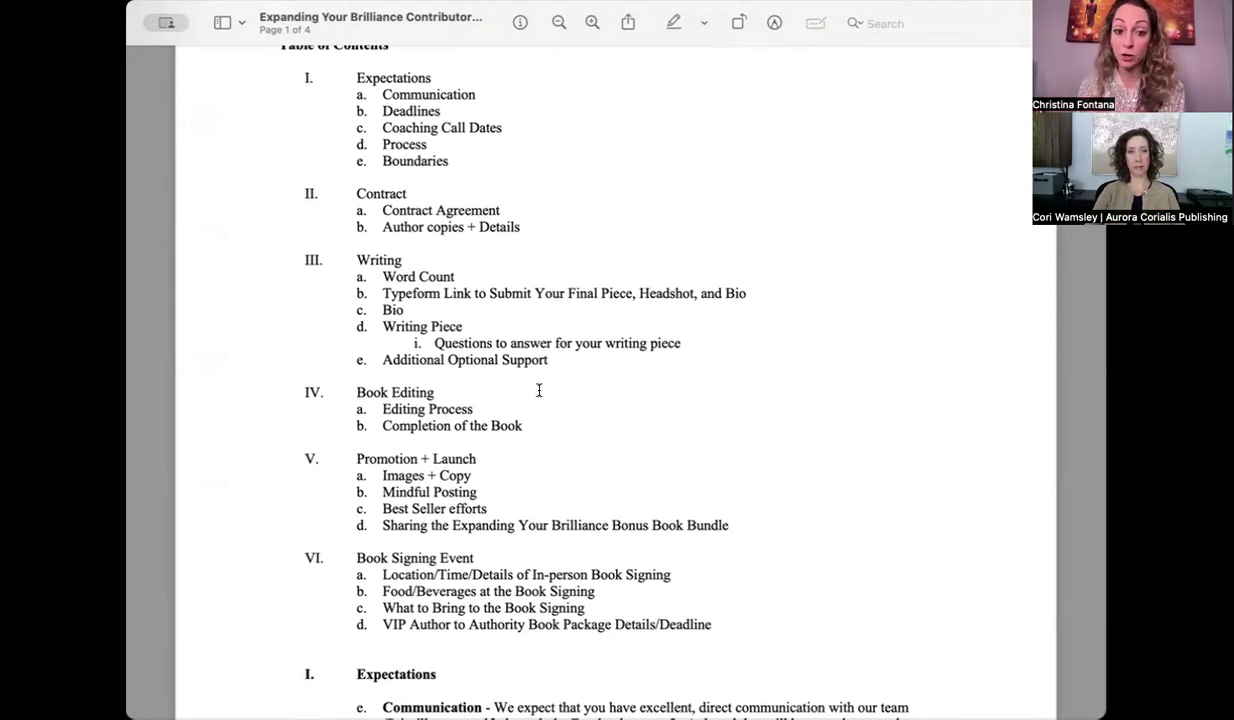
- Read through the contributor manual's Expectations and Contract sections, including deadlines, coaching call dates and author copies
{"action": "scroll", "coordinate": [539, 390], "scroll_direction": "down", "scroll_amount": 5}
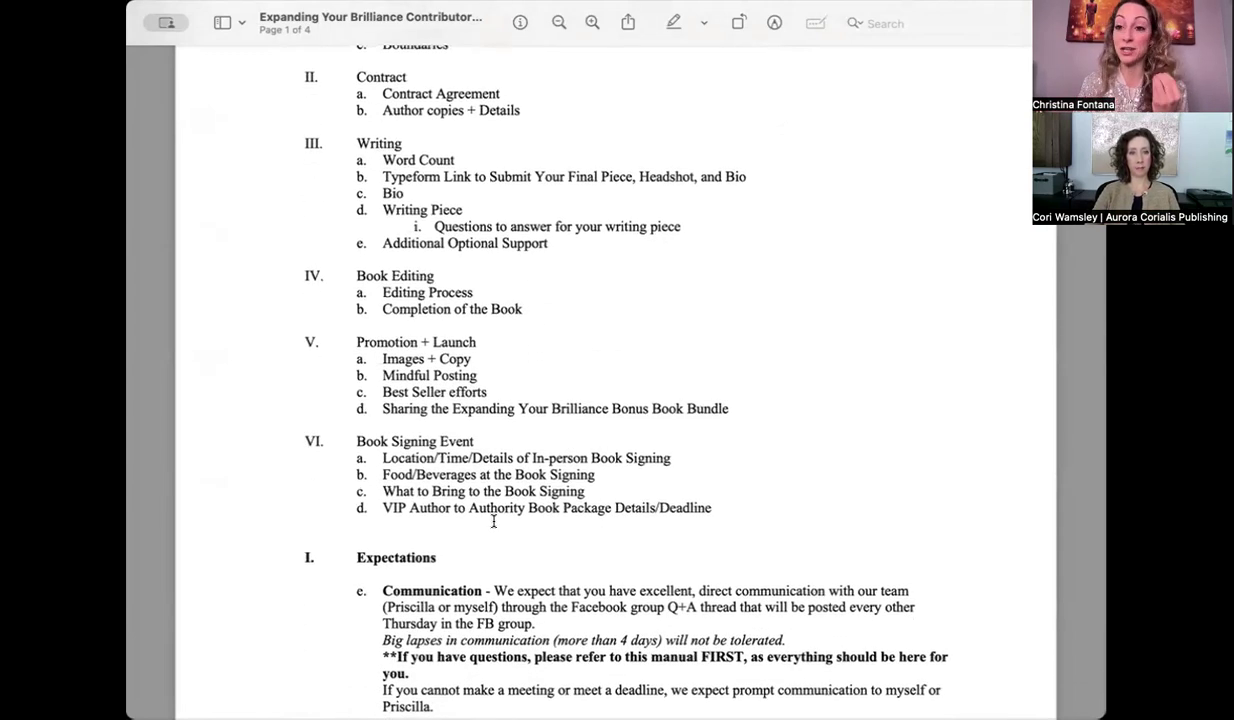
{"action": "scroll", "coordinate": [493, 520], "scroll_direction": "down", "scroll_amount": 6}
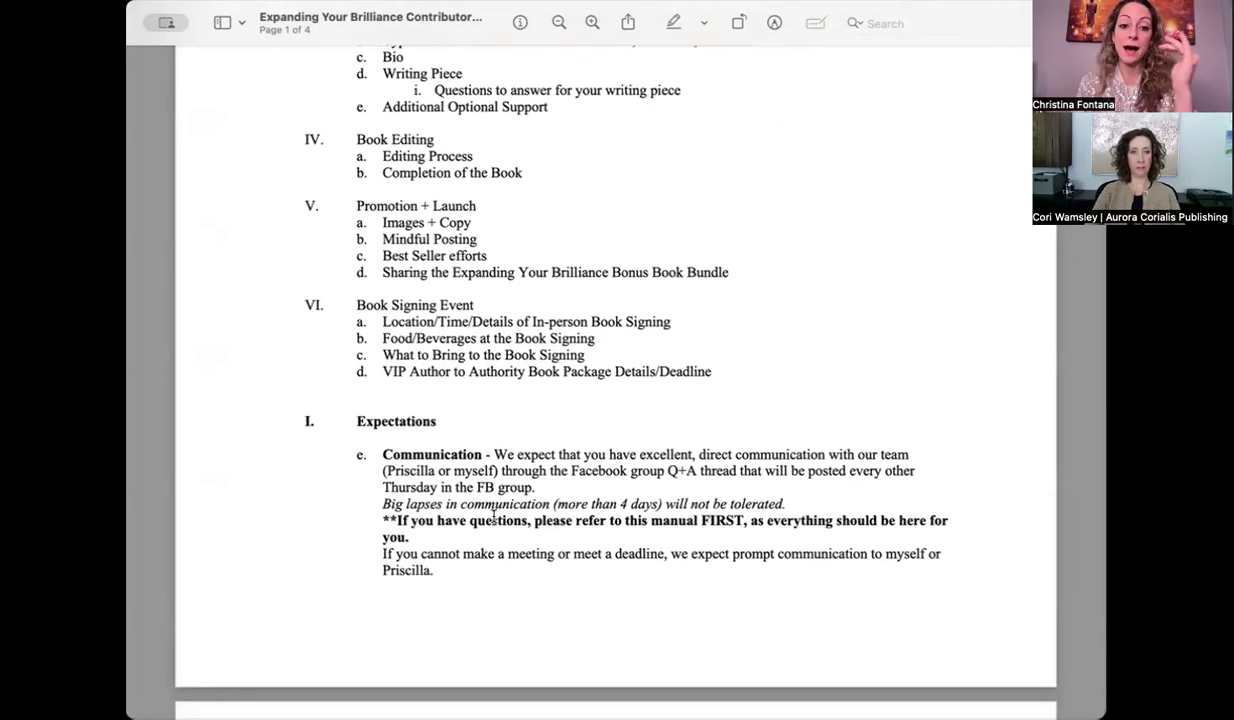
{"action": "scroll", "coordinate": [493, 516], "scroll_direction": "down", "scroll_amount": 20}
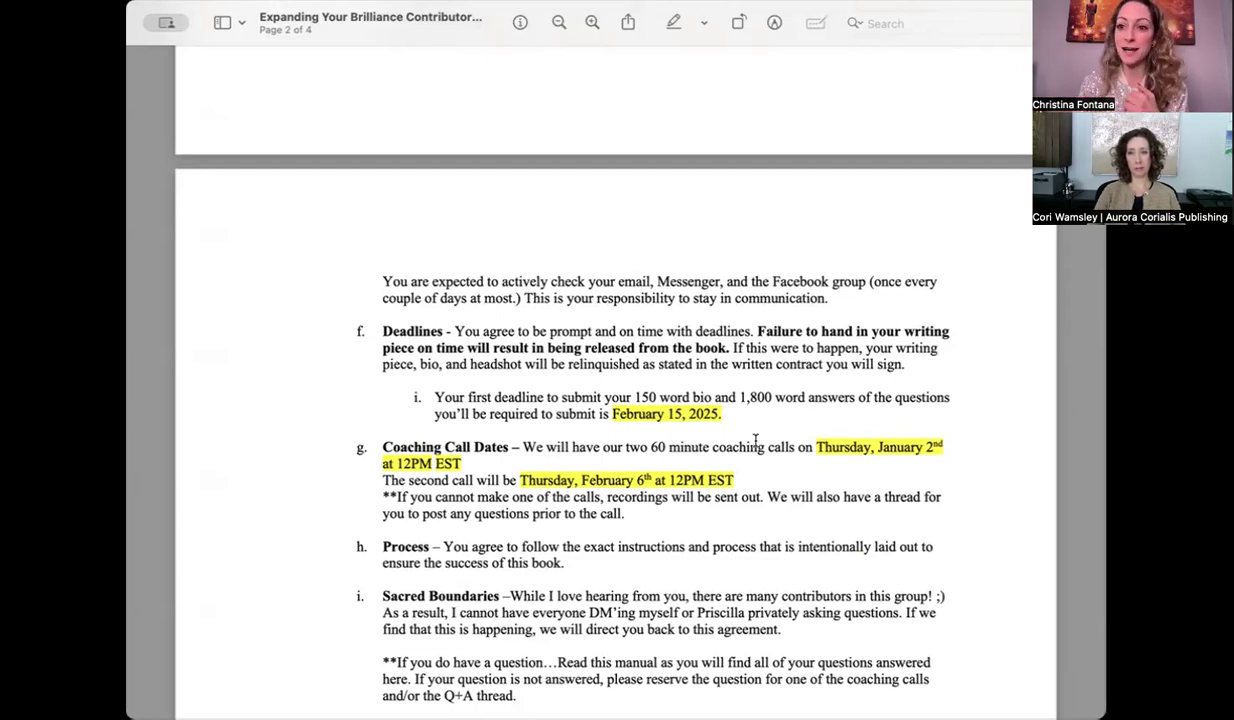
{"action": "scroll", "coordinate": [755, 441], "scroll_direction": "down", "scroll_amount": 10}
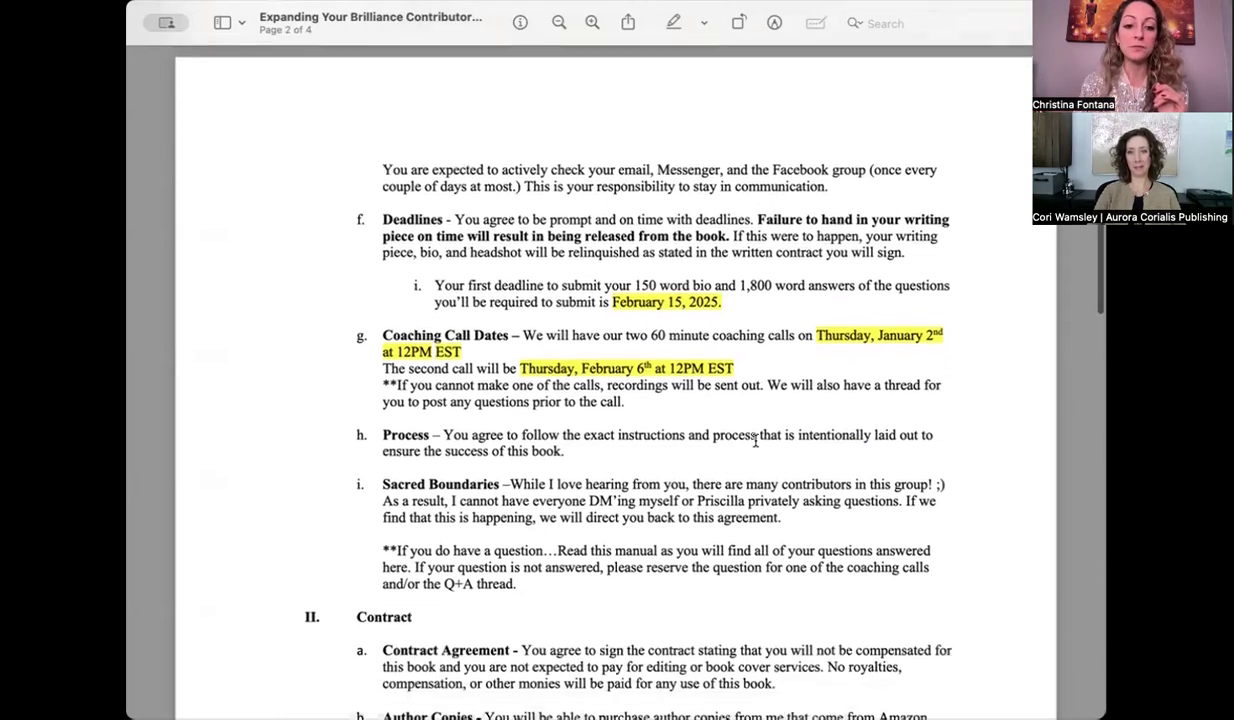
{"action": "scroll", "coordinate": [755, 441], "scroll_direction": "down", "scroll_amount": 1}
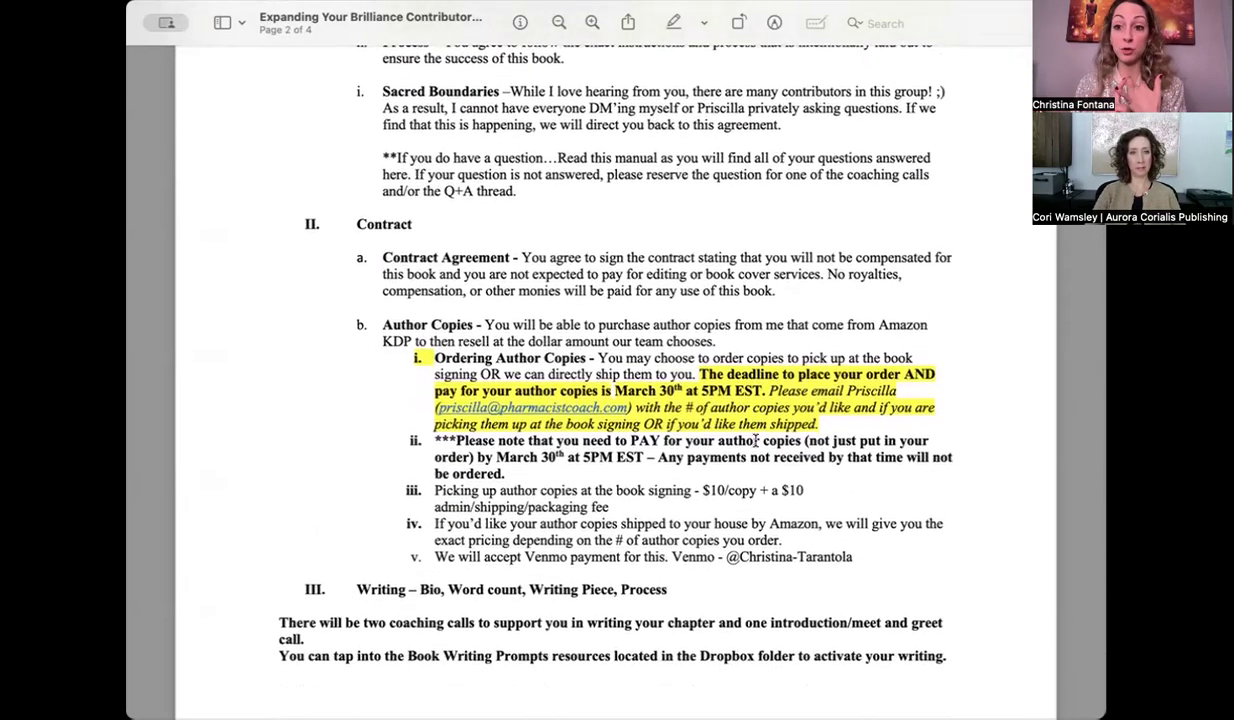